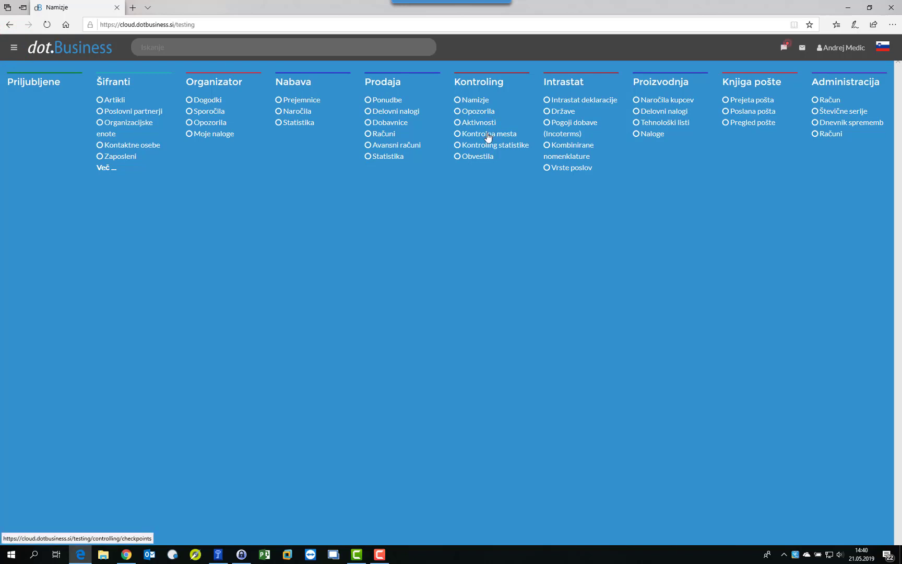
Create a new control place under Kontrolna mesta and name it "Hiša Sreče"
{"action": "left_click", "coordinate": [487, 134]}
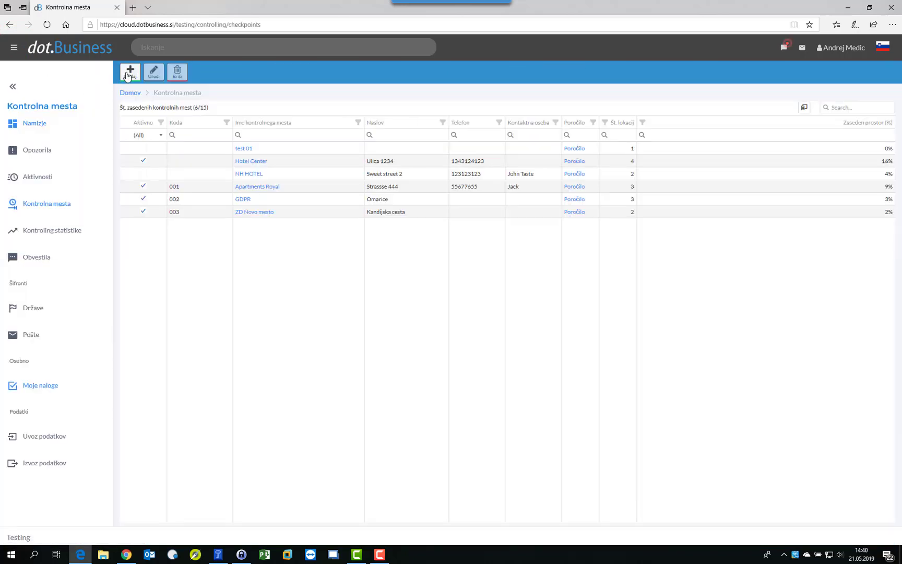
{"action": "left_click", "coordinate": [128, 73]}
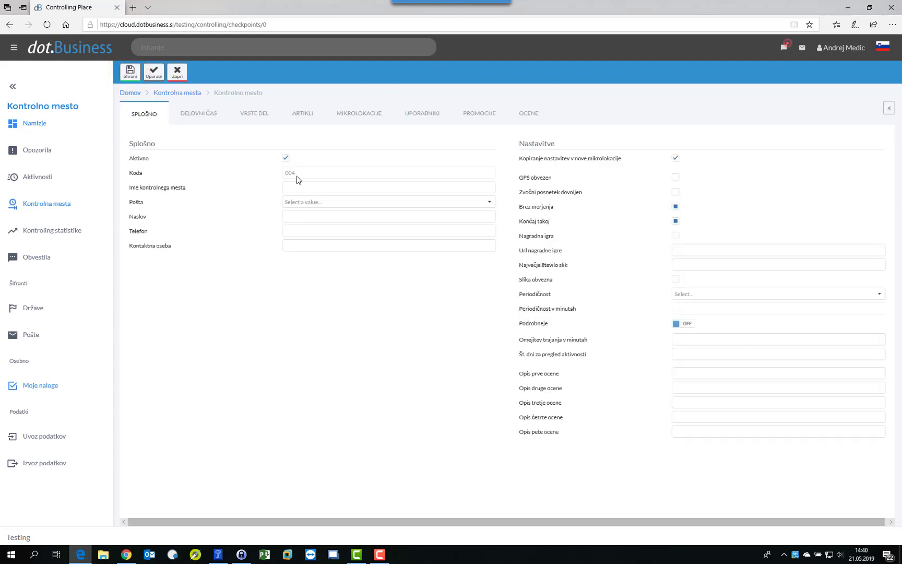
{"action": "left_click", "coordinate": [300, 186]}
{"action": "left_click", "coordinate": [295, 186]}
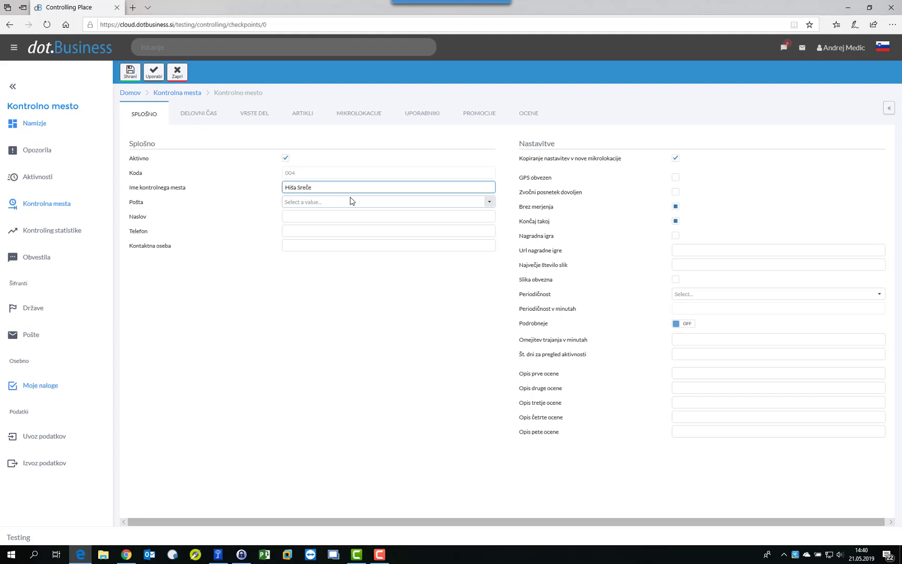
Add a new post record with code 1236, place Trzin and country Slovenija, and choose it as the control place's Pošta
{"action": "left_click", "coordinate": [354, 202]}
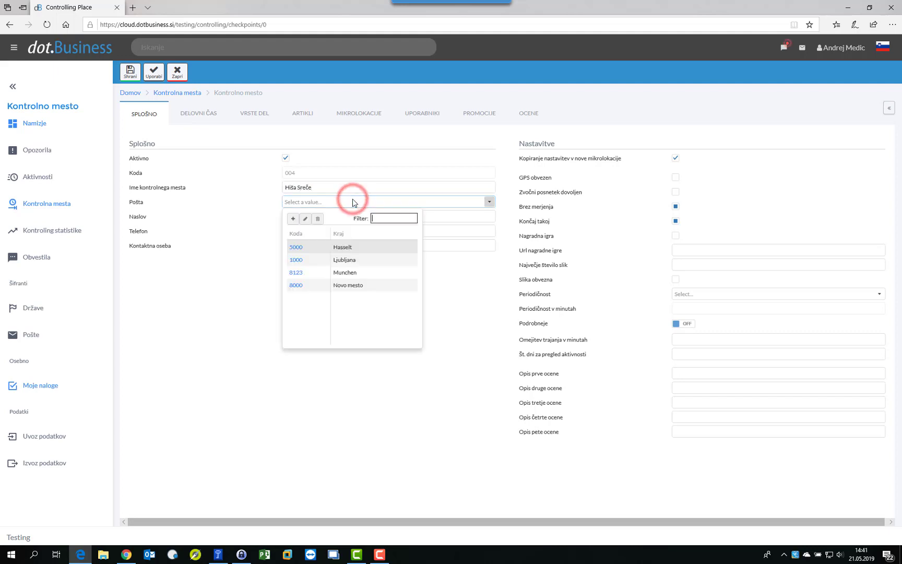
{"action": "left_click", "coordinate": [293, 219]}
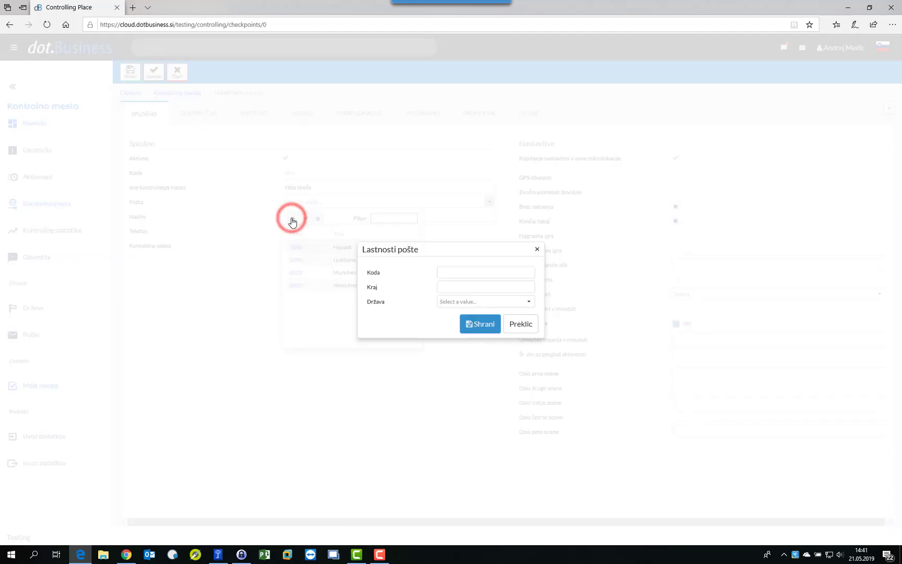
{"action": "left_click", "coordinate": [466, 271]}
{"action": "type", "text": "1236"}
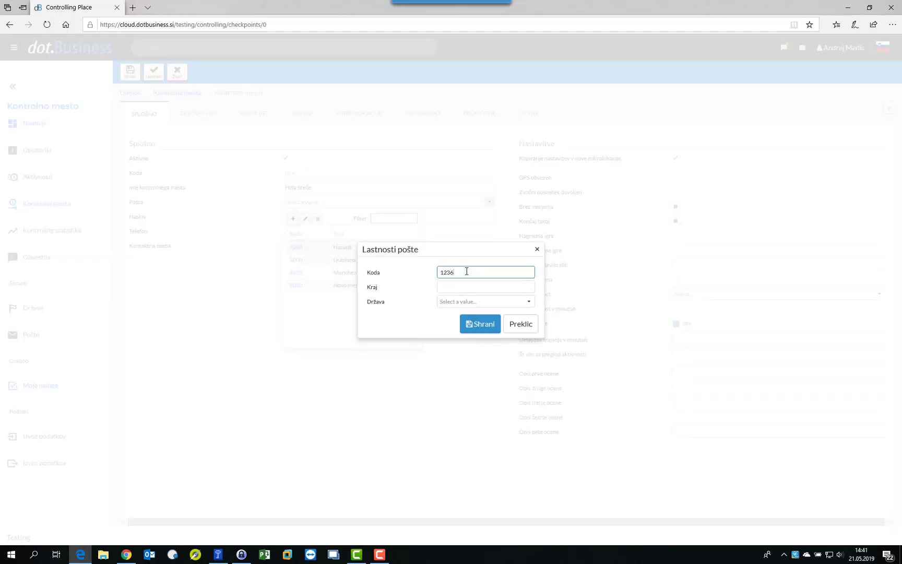
{"action": "left_click", "coordinate": [461, 284]}
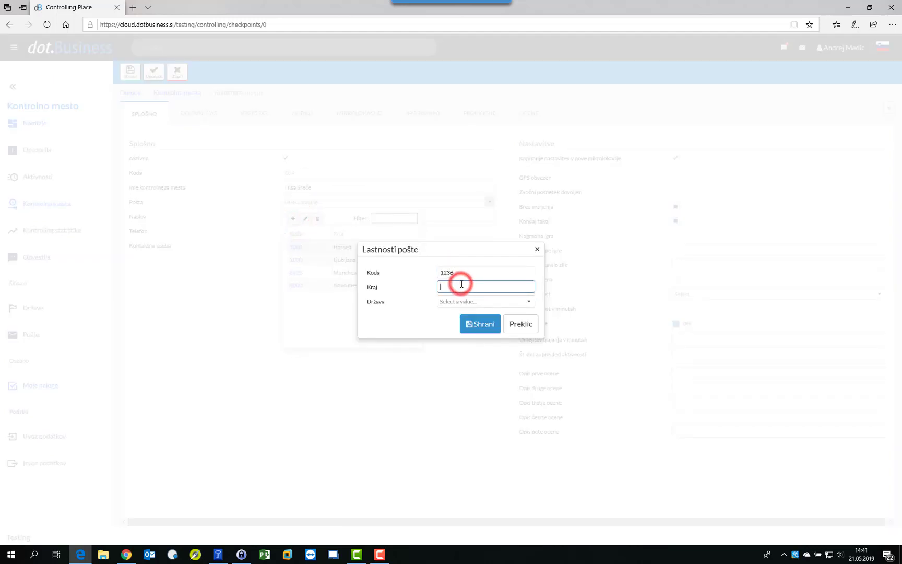
{"action": "type", "text": "rzin"}
{"action": "left_click", "coordinate": [473, 300]}
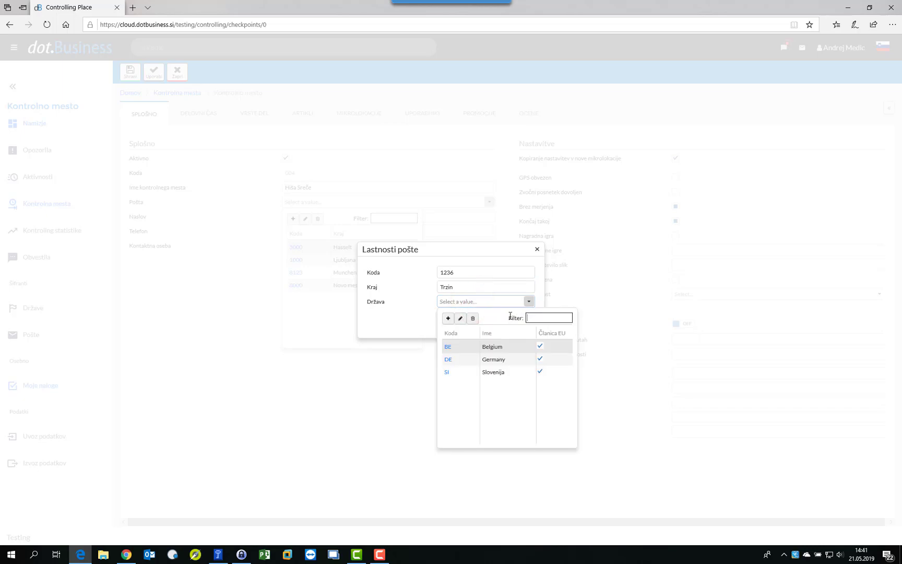
{"action": "left_click", "coordinate": [496, 373]}
{"action": "left_click", "coordinate": [481, 324]}
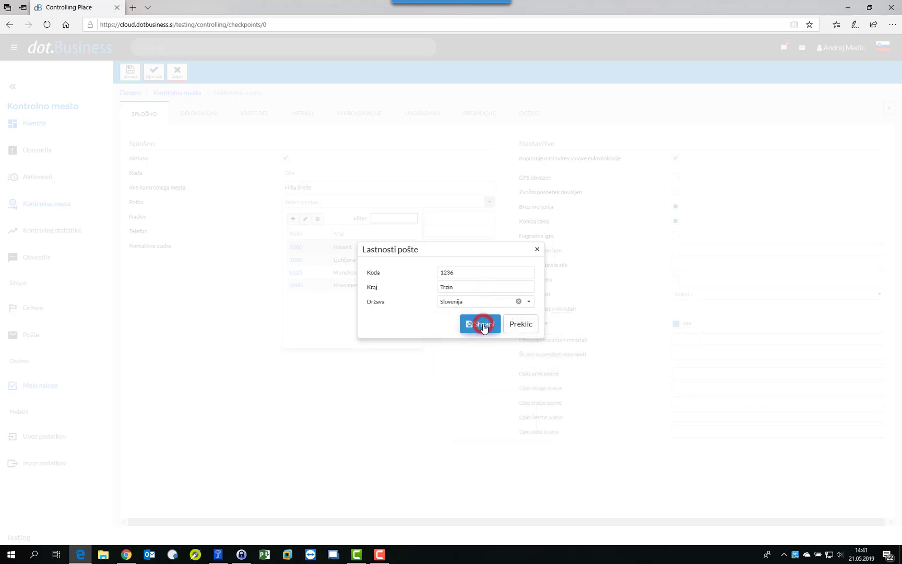
{"action": "left_click", "coordinate": [383, 247]}
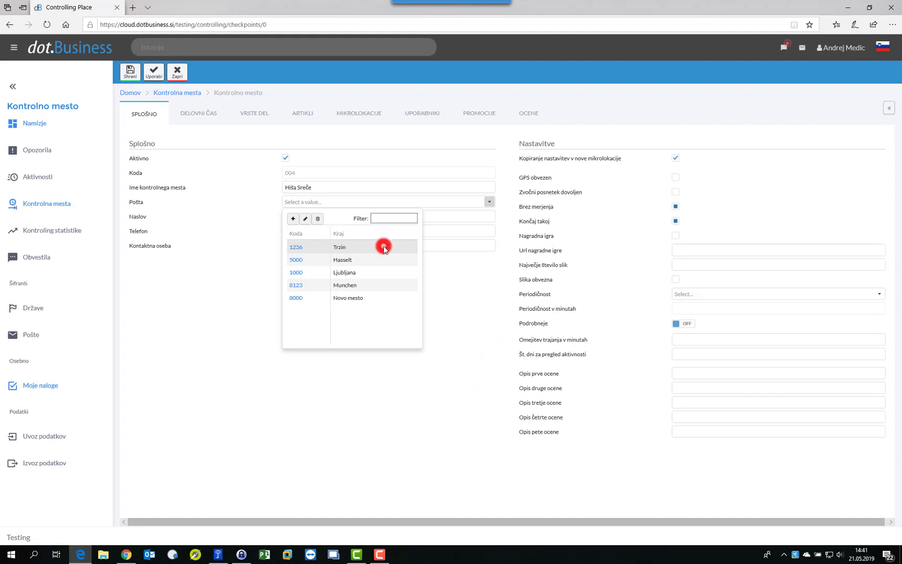
Fill in the control place's street address and phone number
{"action": "left_click", "coordinate": [334, 218]}
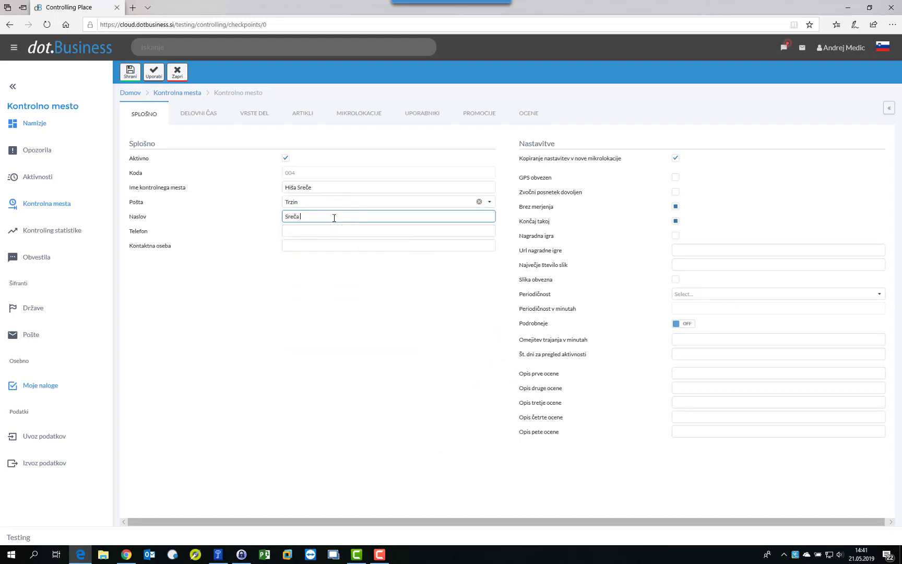
{"action": "key", "text": "Tab"}
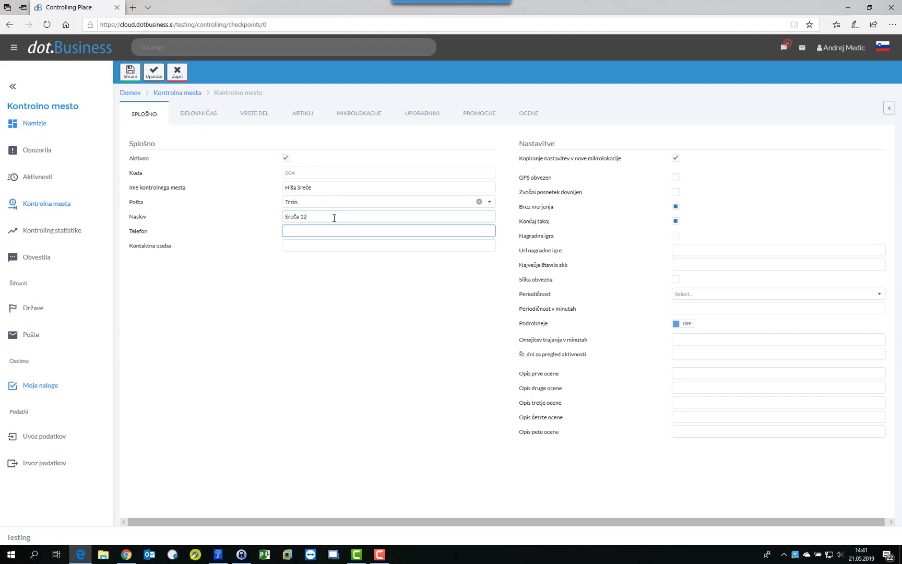
{"action": "key", "text": "Tab"}
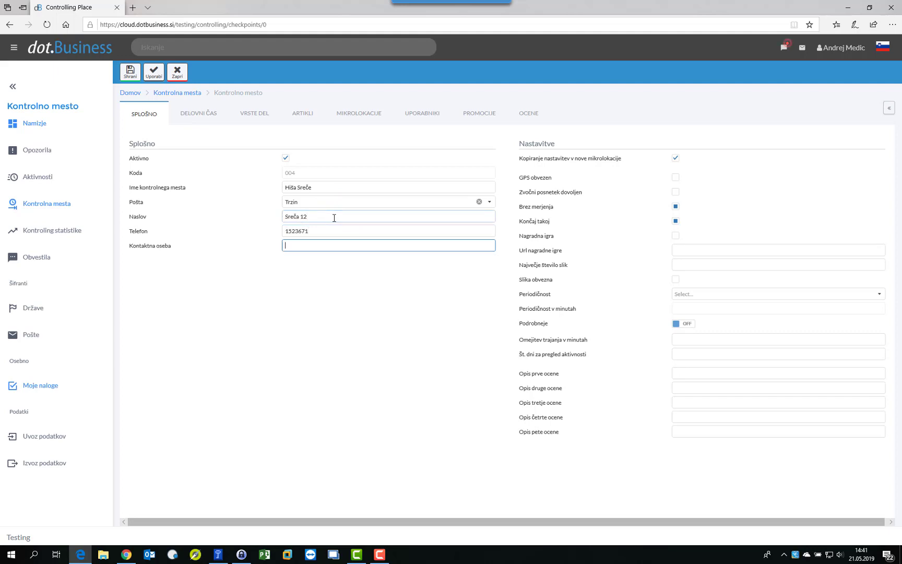
{"action": "left_click", "coordinate": [675, 178]}
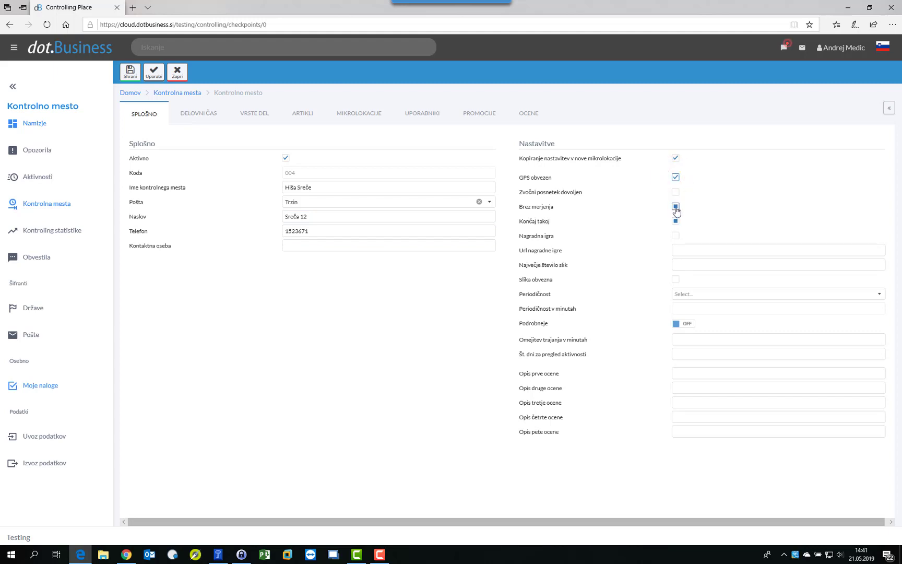
{"action": "left_click", "coordinate": [675, 236]}
{"action": "left_click", "coordinate": [679, 249]}
{"action": "type", "text": "https:/"}
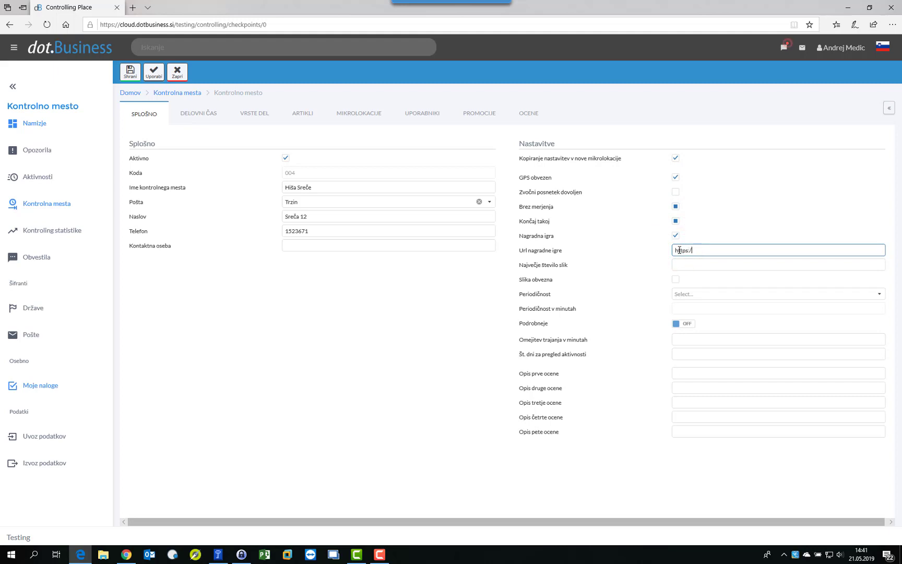
{"action": "type", "text": "/www.medic.si"}
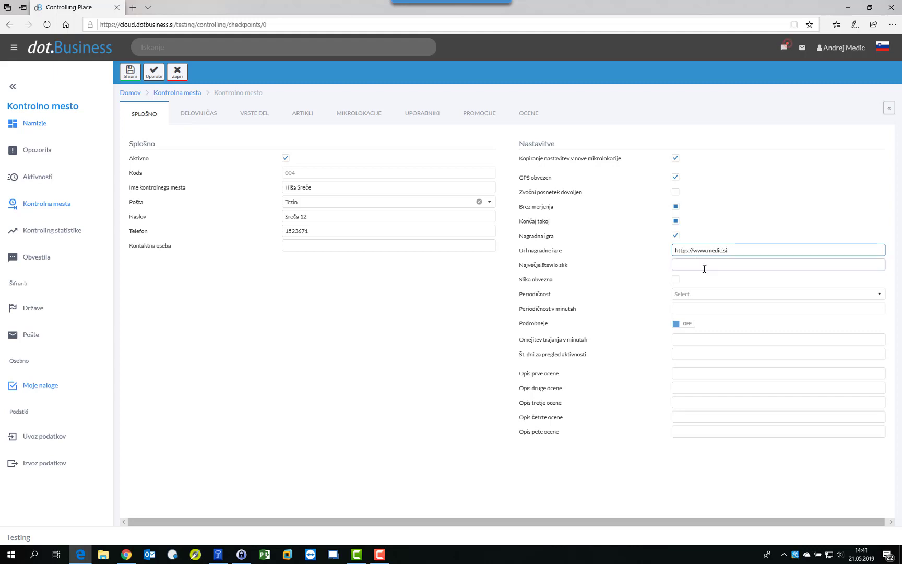
Set the maximum number of pictures to 2 and make a picture mandatory (Slika obvezna)
{"action": "left_click", "coordinate": [685, 265]}
{"action": "type", "text": "2"}
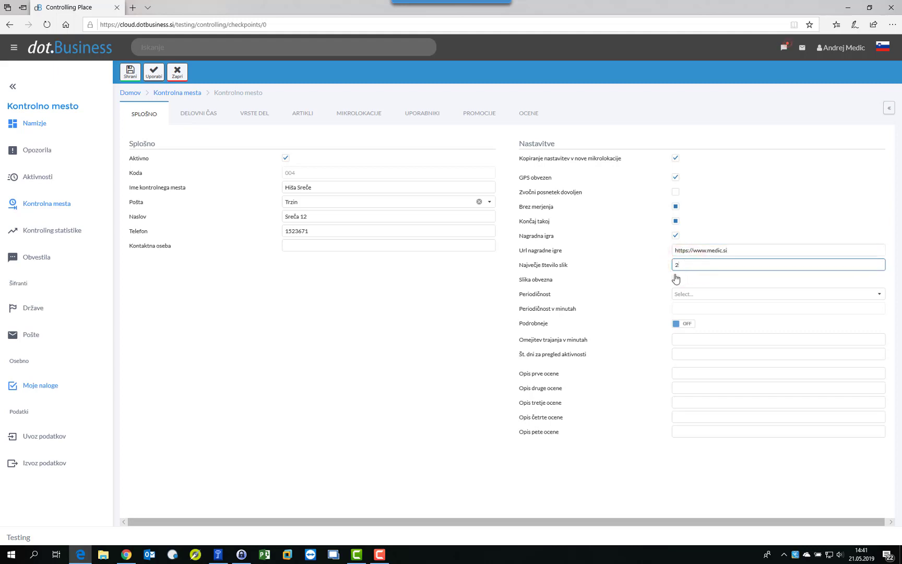
{"action": "left_click", "coordinate": [676, 280]}
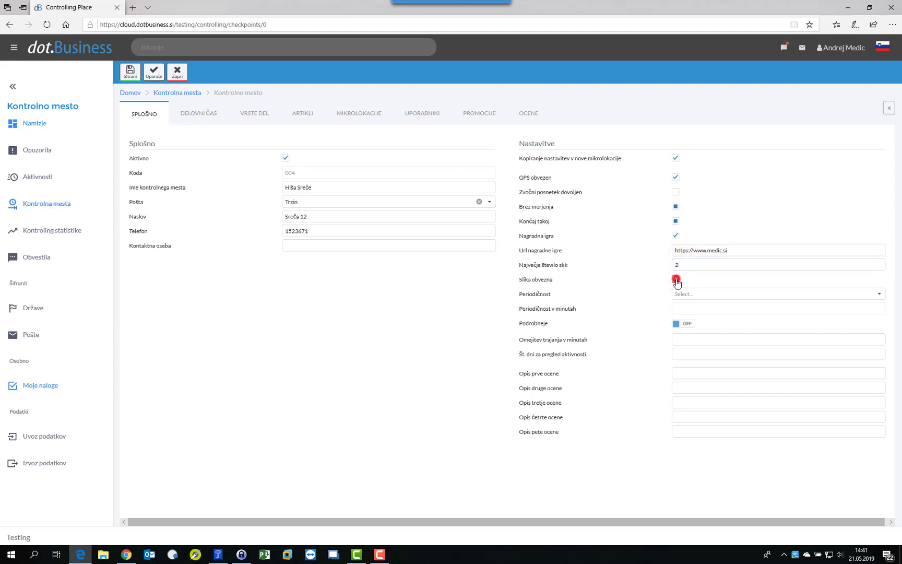
Set Periodičnost to Po meri with a period of 60 minutes
{"action": "left_click", "coordinate": [709, 295]}
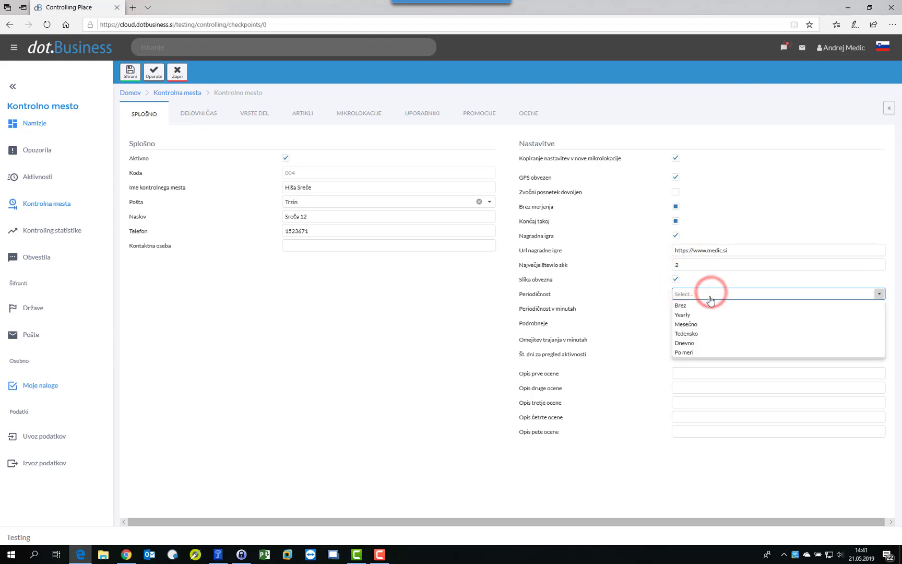
{"action": "left_click", "coordinate": [697, 342]}
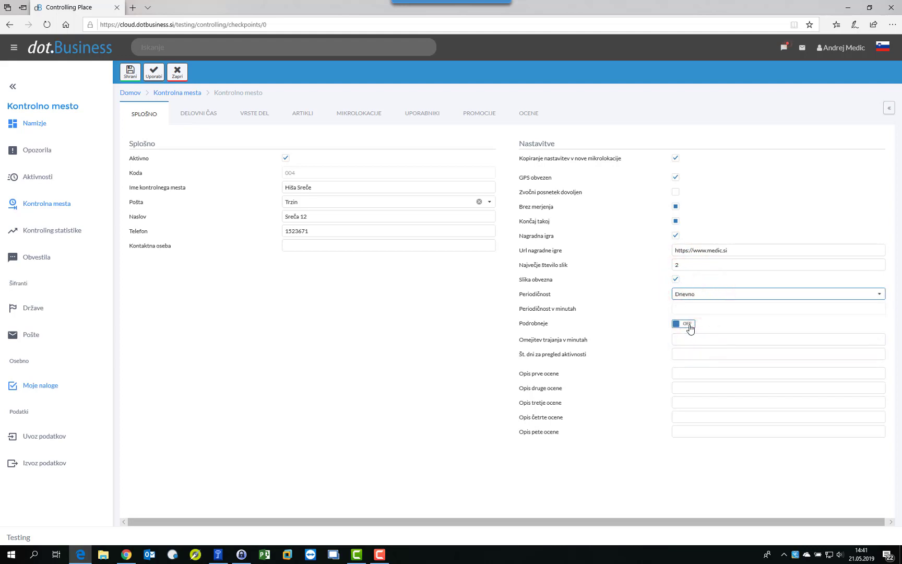
{"action": "left_click", "coordinate": [731, 296]}
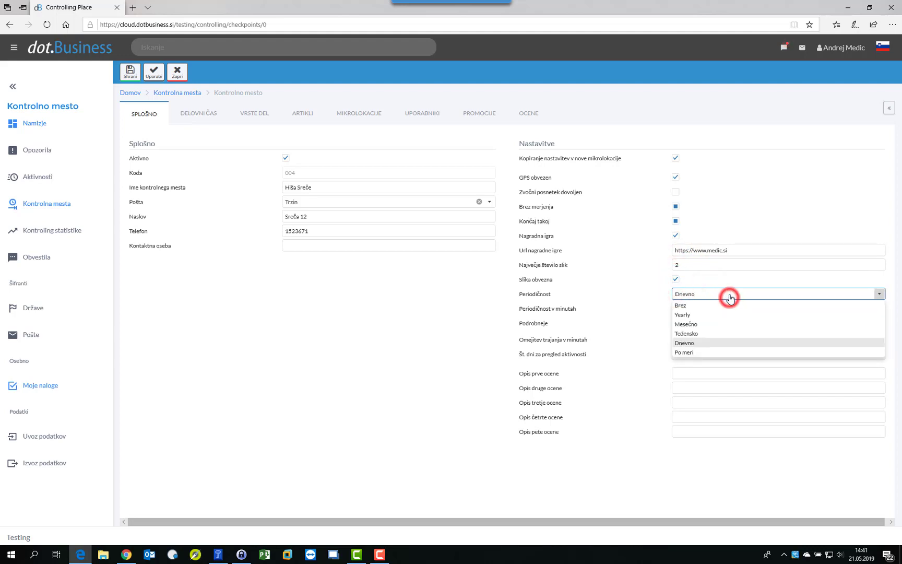
{"action": "left_click", "coordinate": [694, 350]}
{"action": "left_click", "coordinate": [689, 307]}
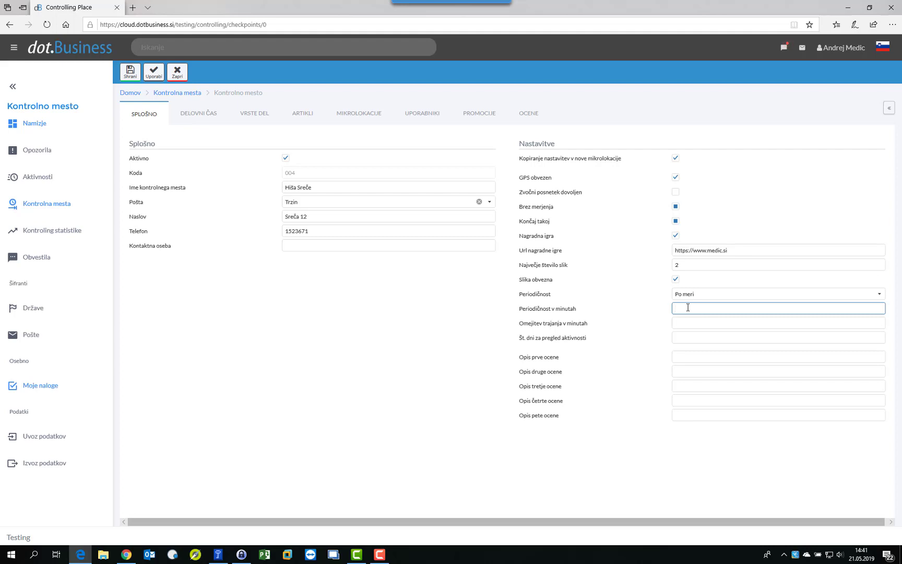
{"action": "type", "text": "60"}
Set the duration limit to 2 minutes and the number of days for activity review to 35
{"action": "left_click", "coordinate": [693, 324]}
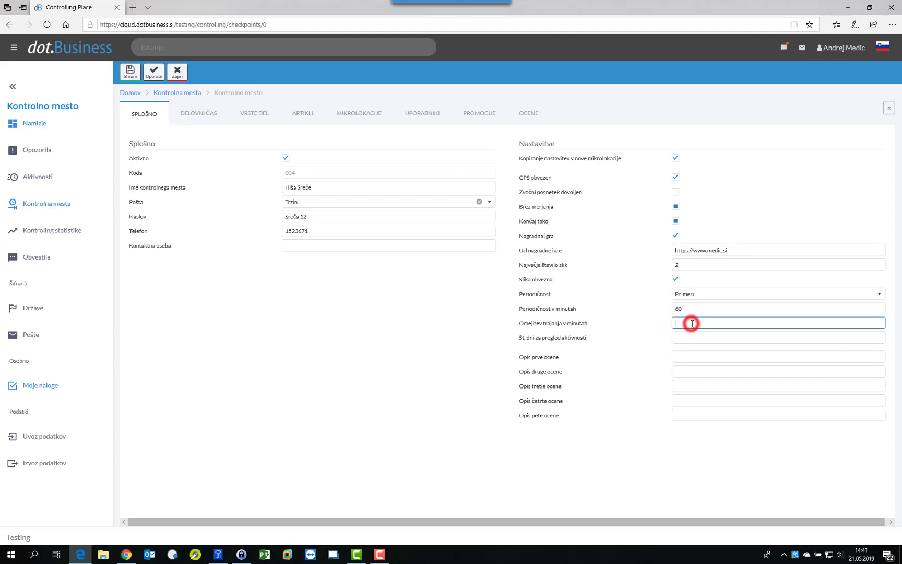
{"action": "type", "text": "2"}
{"action": "left_click", "coordinate": [686, 338]}
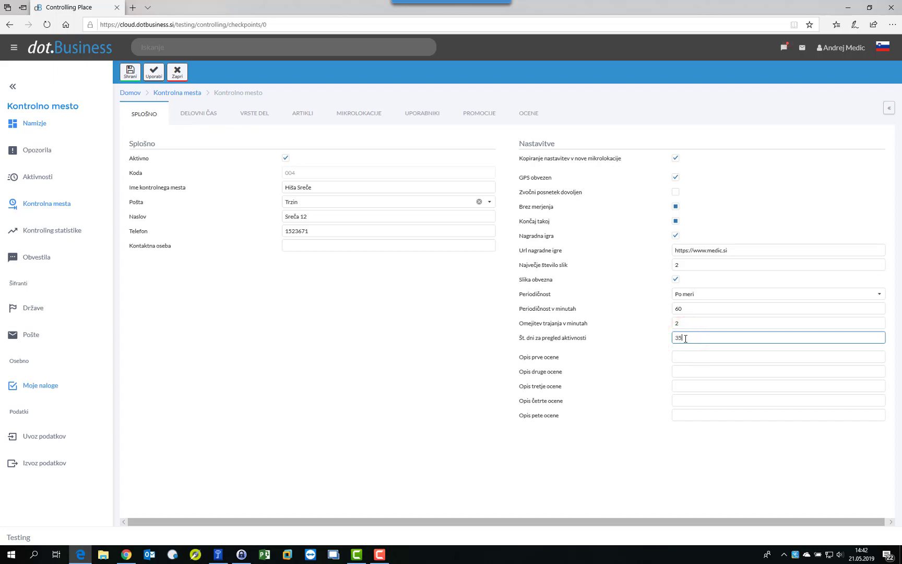
Describe the five ratings as Kakovost, Čistoča, Storitev, Odzivni čas and Lokacija, and apply the control place settings
{"action": "left_click", "coordinate": [680, 358]}
{"action": "type", "text": "Kakovost"}
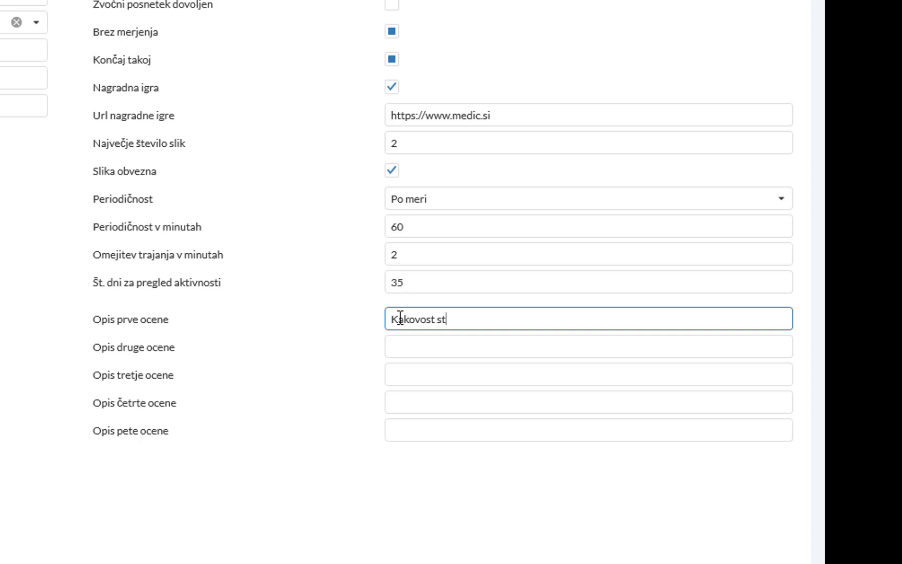
{"action": "key", "text": "Tab"}
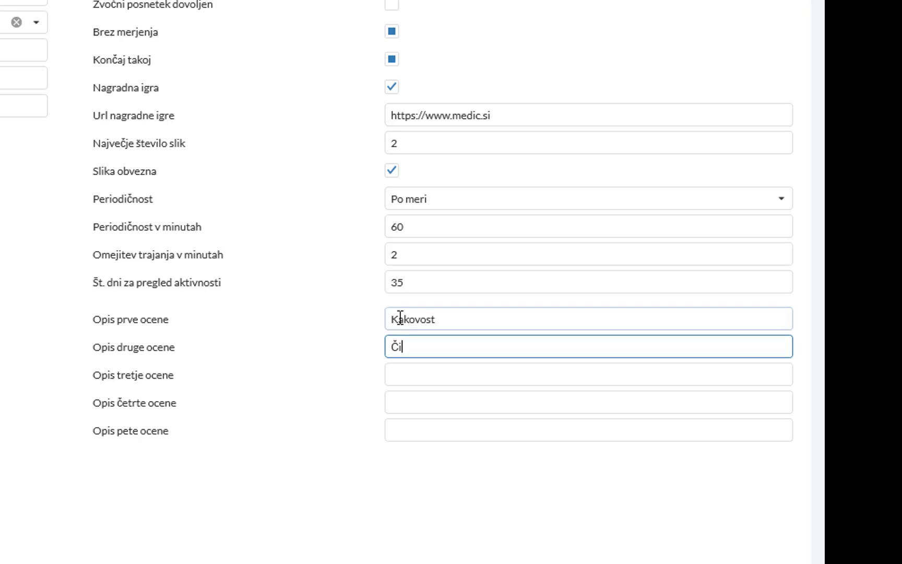
{"action": "type", "text": "Čistoča"}
{"action": "key", "text": "Tab"}
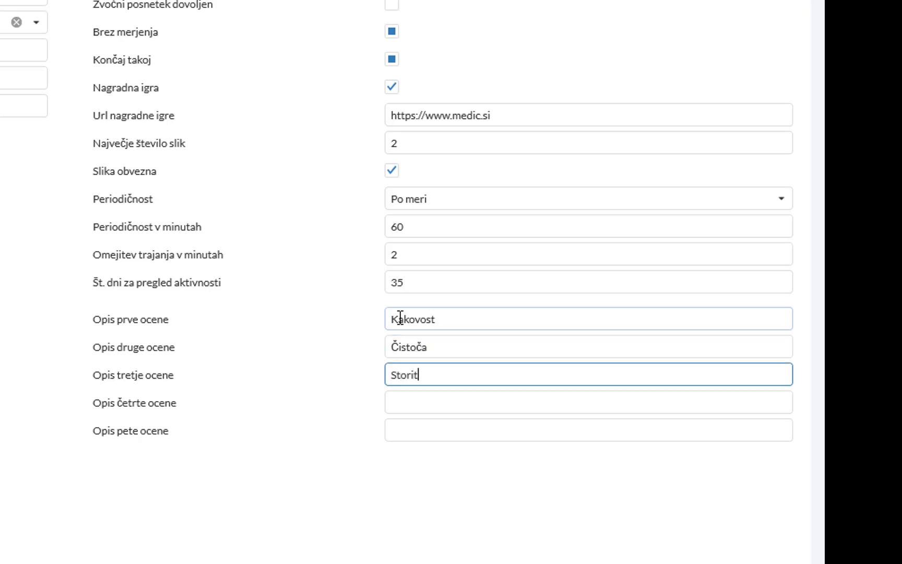
{"action": "type", "text": "Storitev"}
{"action": "key", "text": "Tab"}
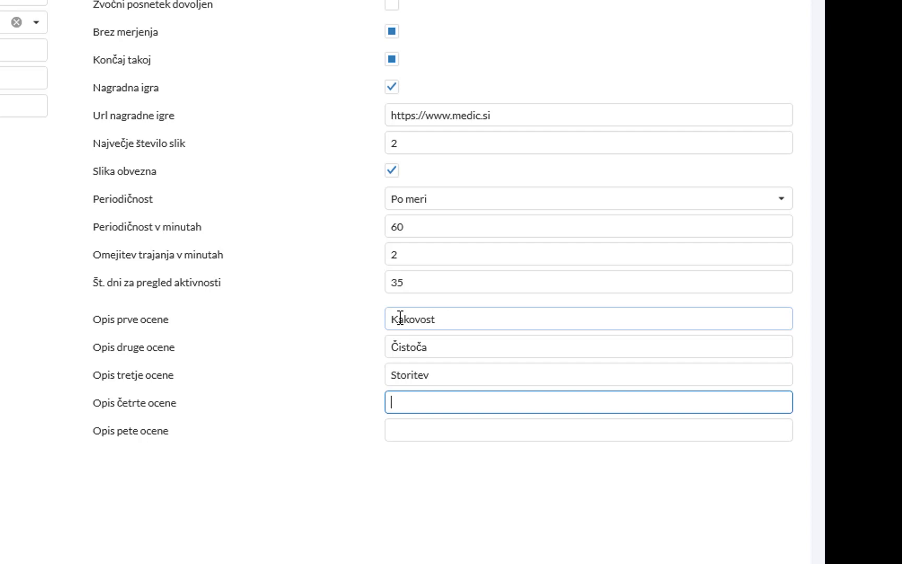
{"action": "type", "text": "Odzivni čas"}
{"action": "key", "text": "Tab"}
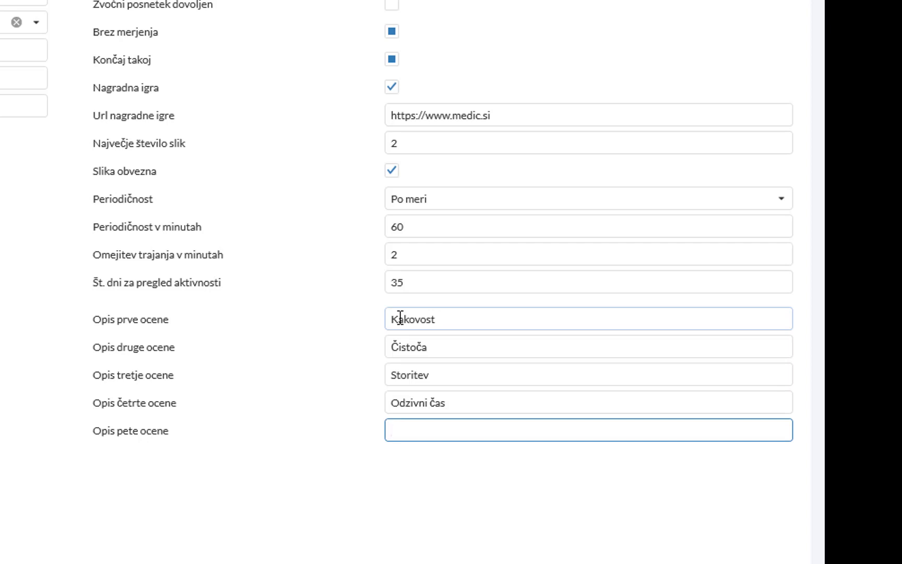
{"action": "type", "text": "Lokacija"}
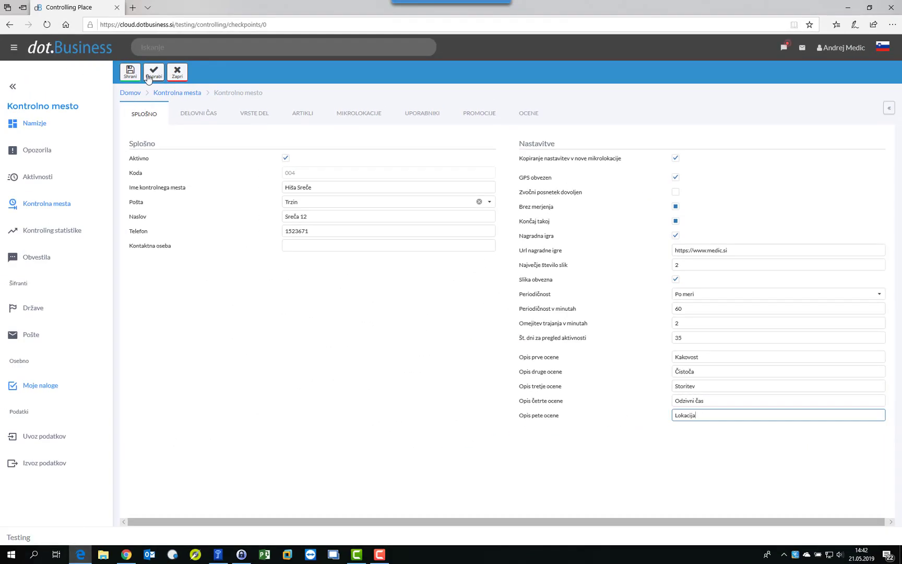
{"action": "left_click", "coordinate": [153, 73]}
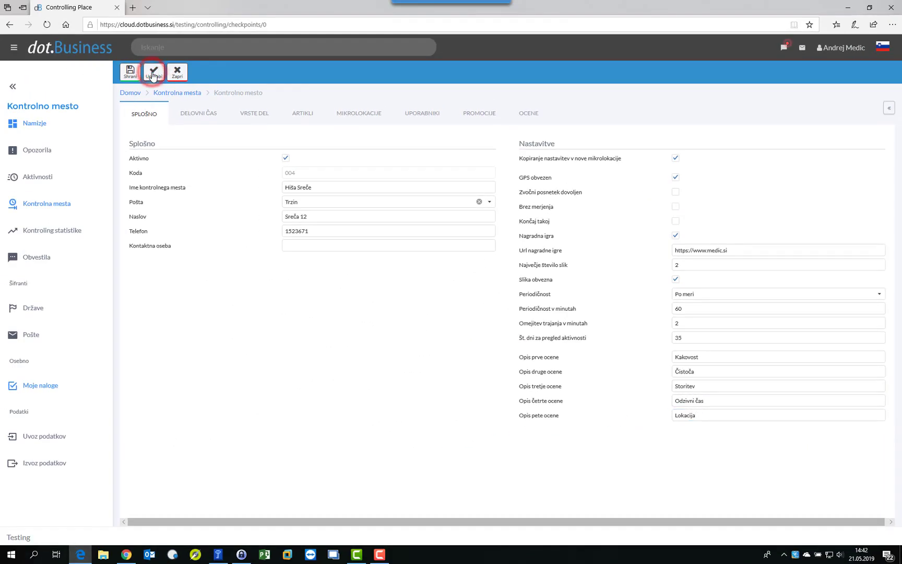
Set working hours: Monday from 4:30, Tuesday to 17:30, Wednesday to 18:30, Thursday to 16:30, Friday and Sunday to 18:00, Saturday 5:30 to 18:00
{"action": "left_click", "coordinate": [199, 115]}
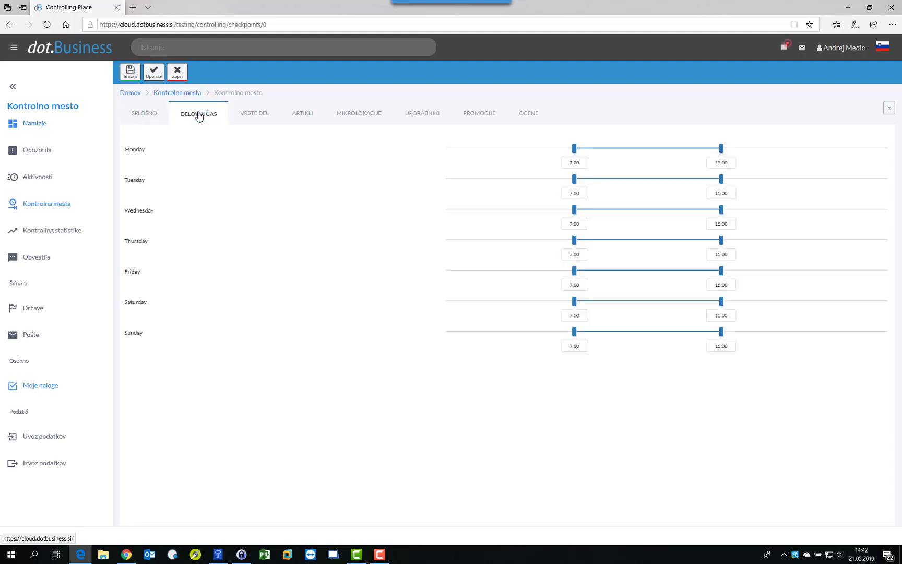
{"action": "left_click", "coordinate": [573, 150]}
{"action": "left_click_drag", "start_coordinate": [554, 153], "coordinate": [529, 152]}
{"action": "left_click", "coordinate": [722, 178]}
{"action": "left_click_drag", "start_coordinate": [760, 184], "coordinate": [767, 179]}
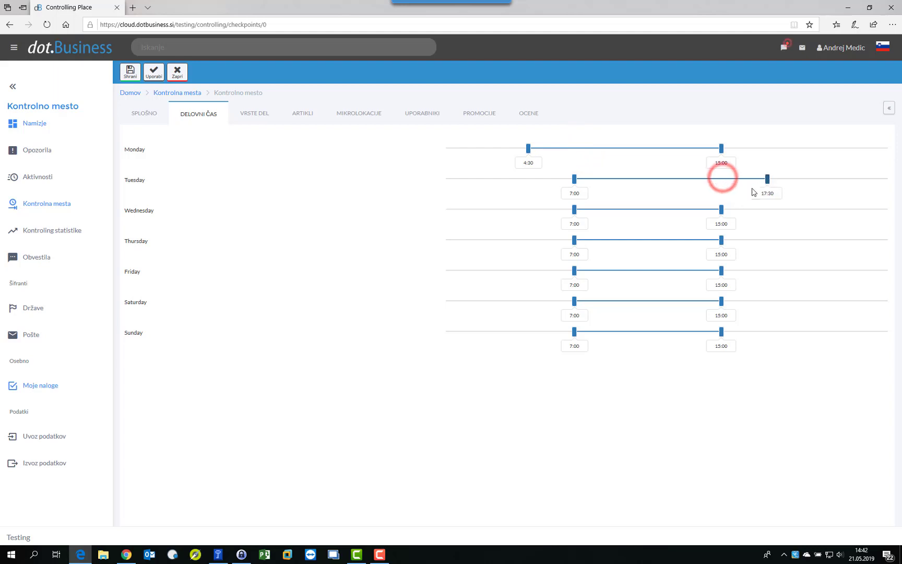
{"action": "left_click_drag", "start_coordinate": [722, 209], "coordinate": [786, 210]}
{"action": "left_click_drag", "start_coordinate": [723, 244], "coordinate": [749, 241]}
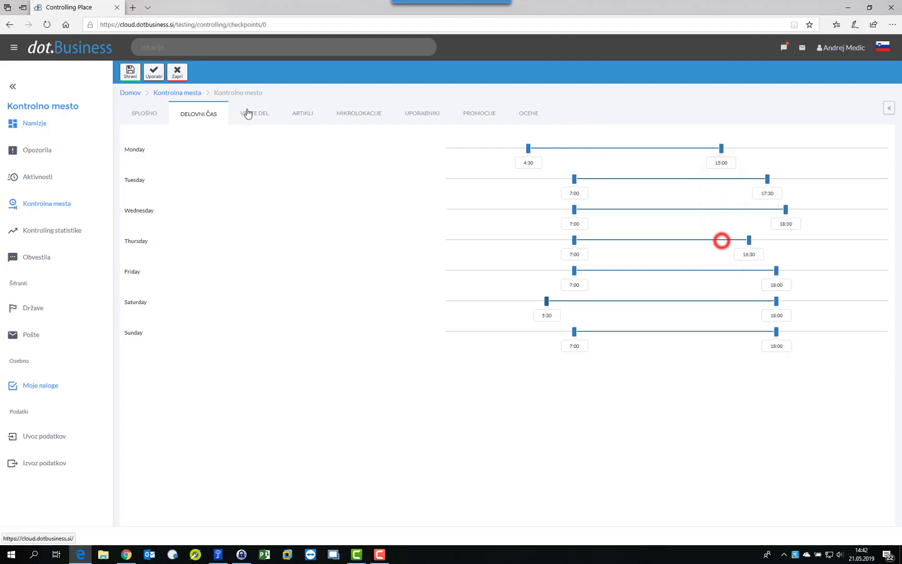
Add the work types Čiščenje and Popravilo AV opreme to the control place
{"action": "left_click", "coordinate": [248, 112]}
{"action": "left_click", "coordinate": [136, 135]}
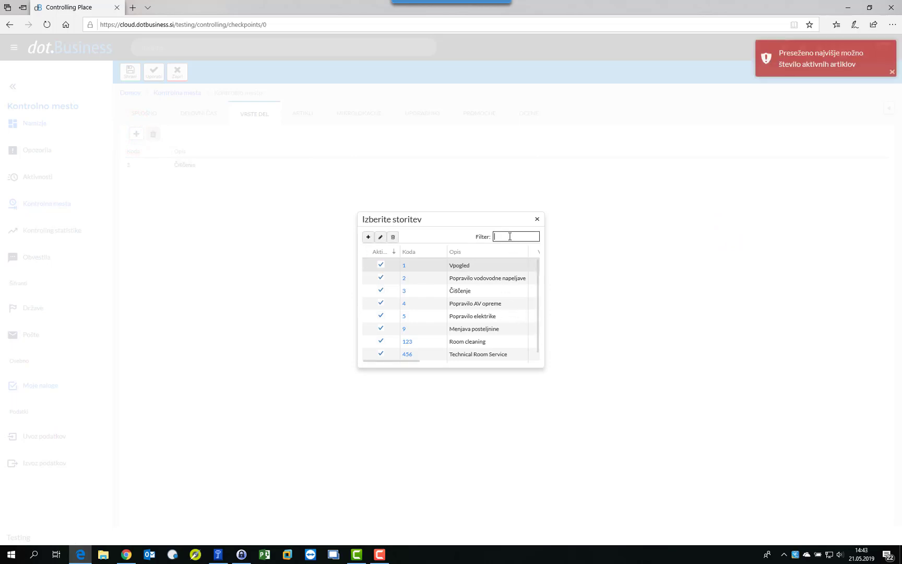
{"action": "left_click", "coordinate": [510, 236]}
{"action": "type", "text": "popr"}
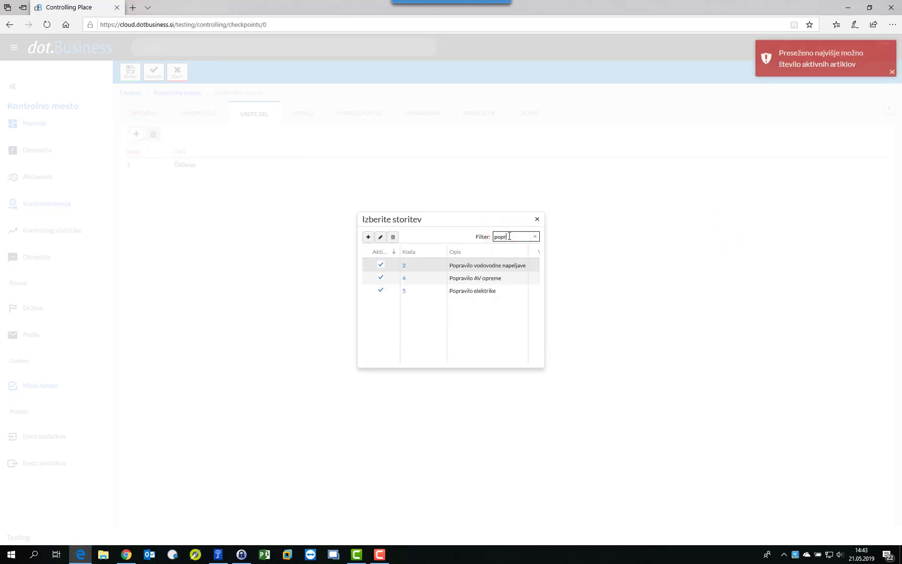
{"action": "key", "text": "Down"}
{"action": "key", "text": "Return"}
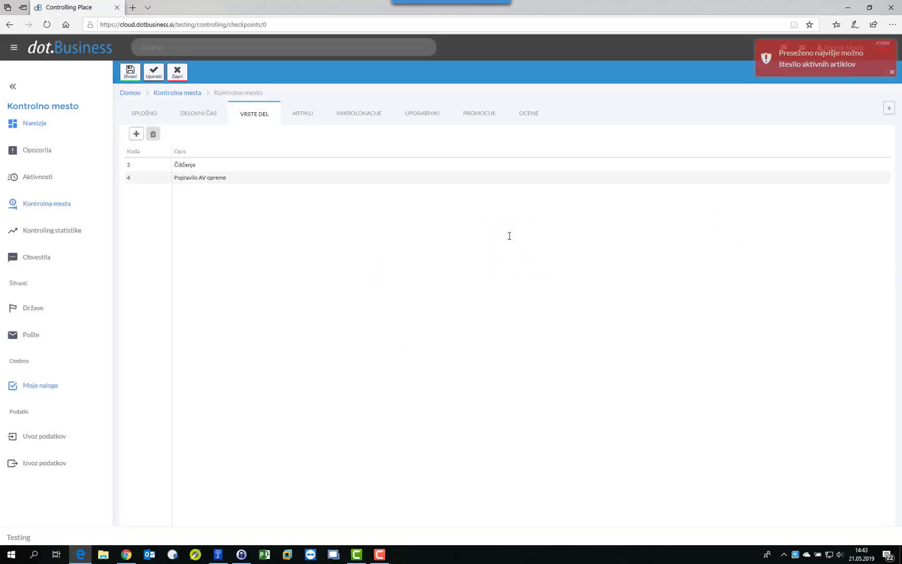
Add the work type Popravilo elektrike to the control place, filtering the services by "pop"
{"action": "left_click", "coordinate": [136, 134]}
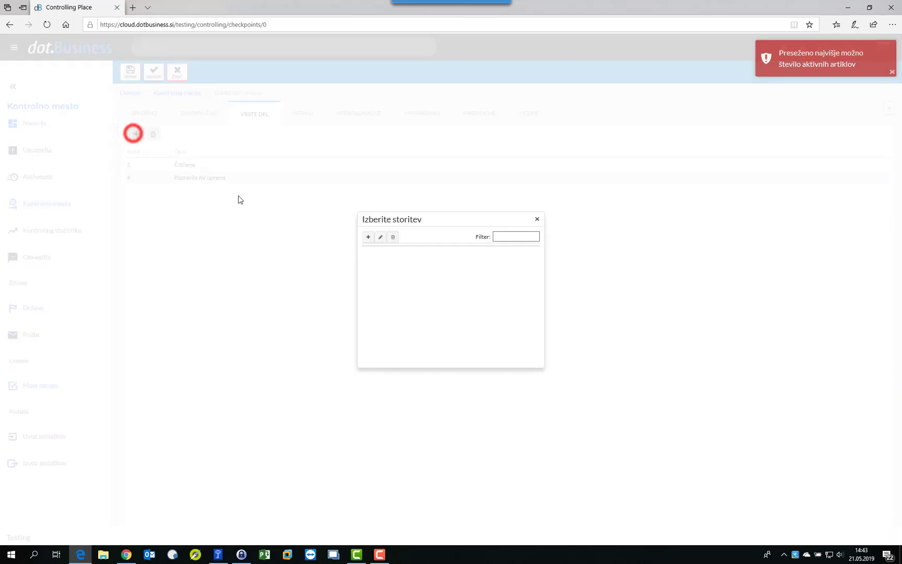
{"action": "left_click", "coordinate": [502, 237]}
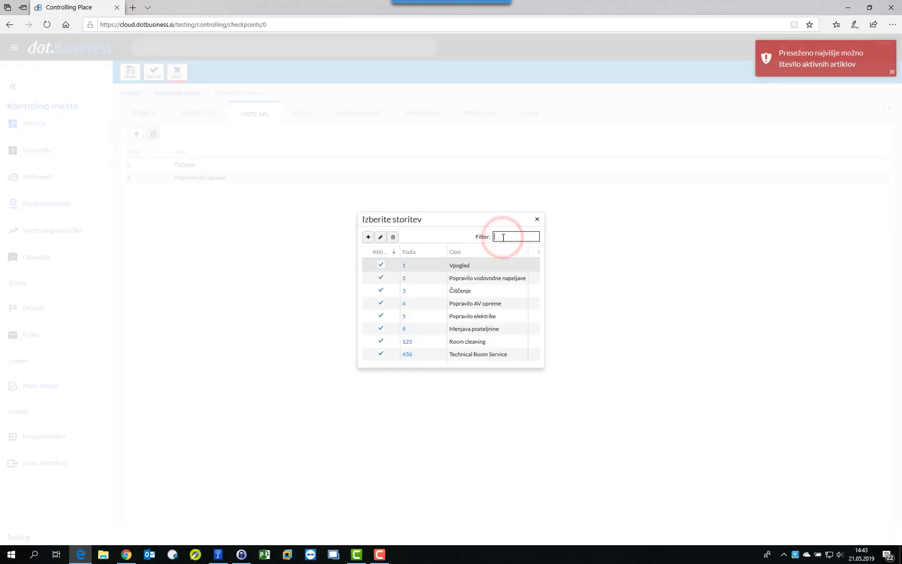
{"action": "type", "text": "pop"}
{"action": "key", "text": "Down"}
{"action": "key", "text": "Down"}
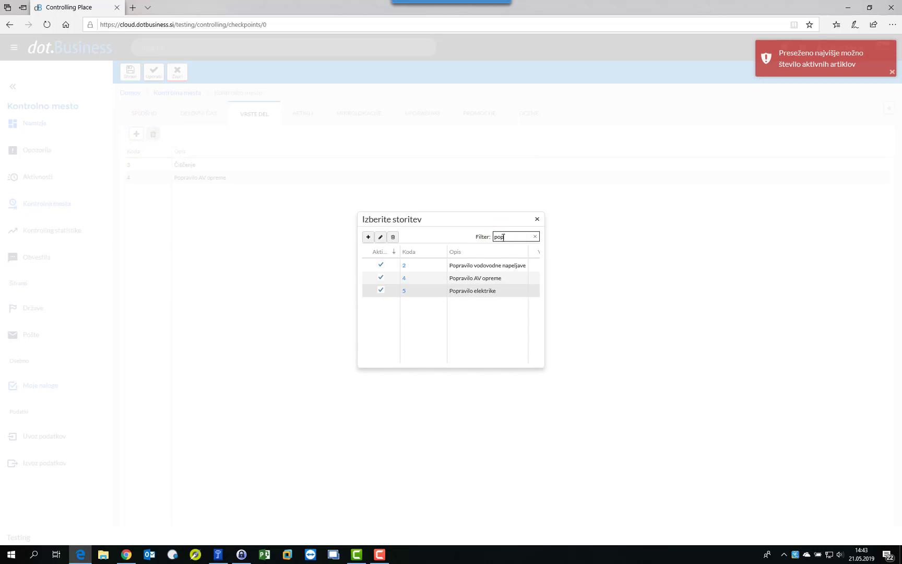
{"action": "key", "text": "Return"}
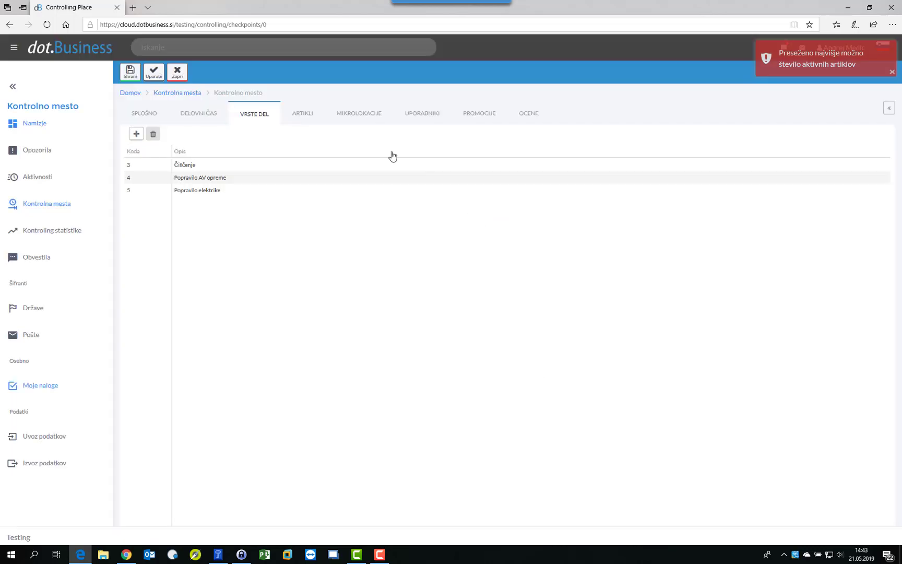
Add the items Voda mineralna 0,5l and Sok 0,2 l Fructal to the control place
{"action": "left_click", "coordinate": [304, 115]}
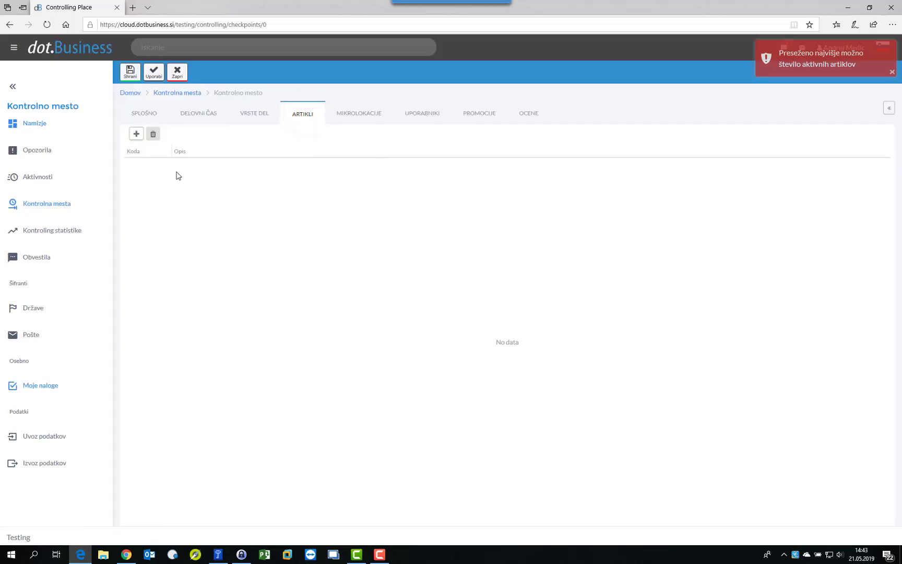
{"action": "left_click", "coordinate": [136, 134]}
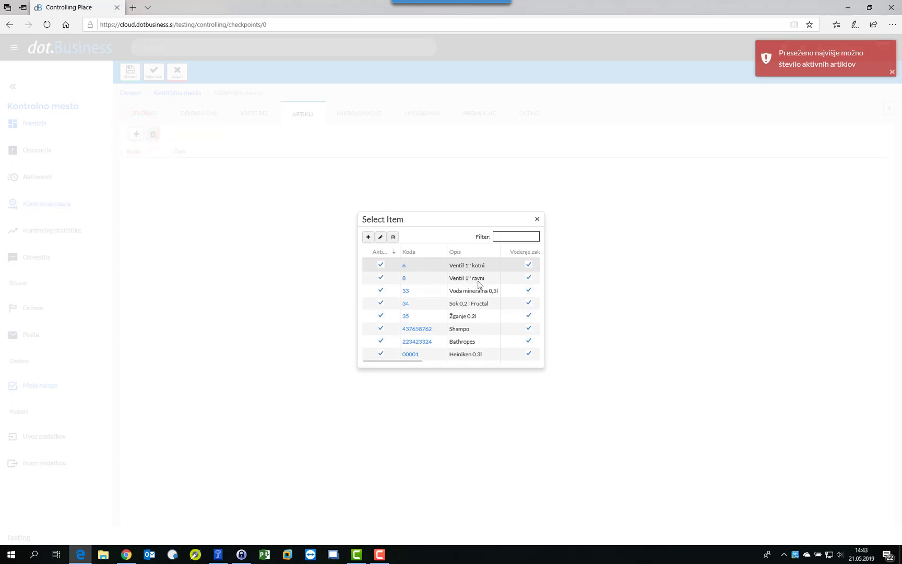
{"action": "double_click", "coordinate": [481, 290]}
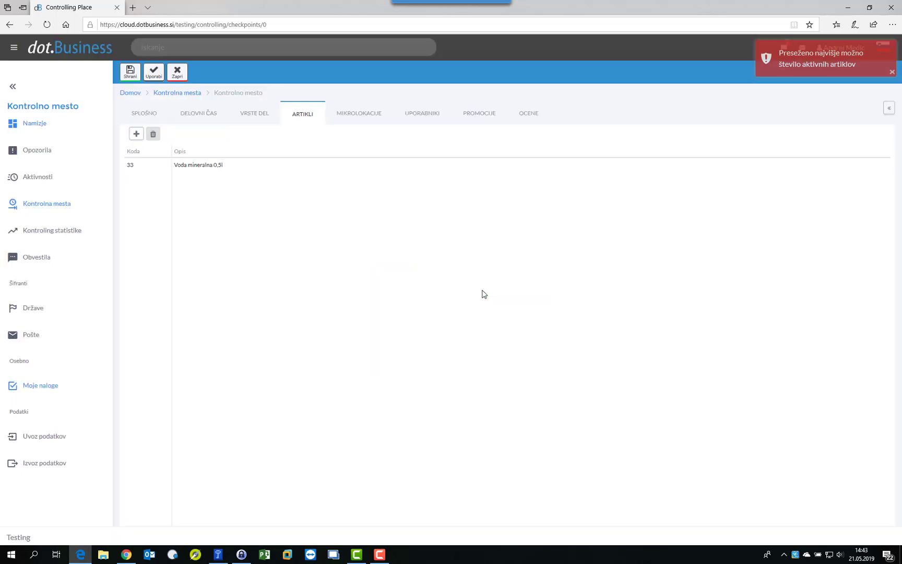
{"action": "left_click", "coordinate": [129, 131]}
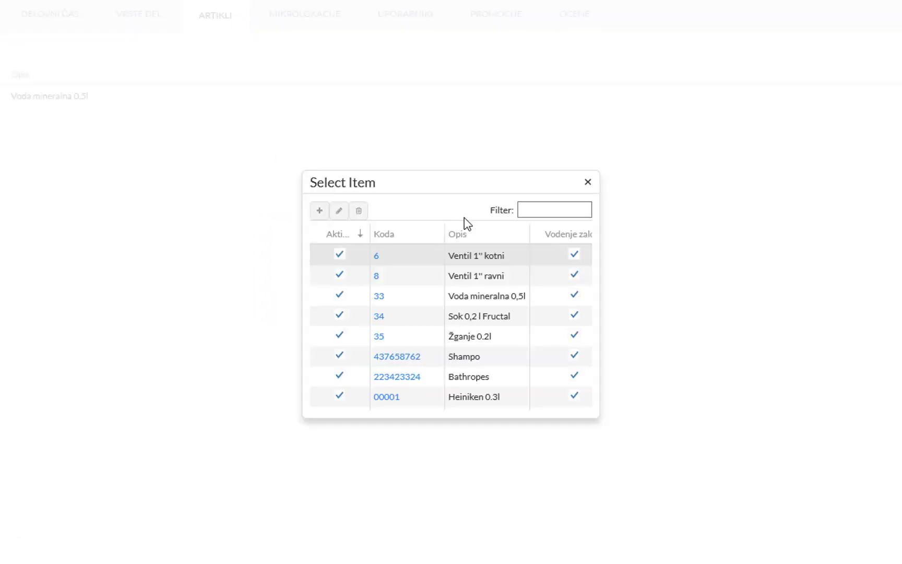
{"action": "type", "text": "sok"}
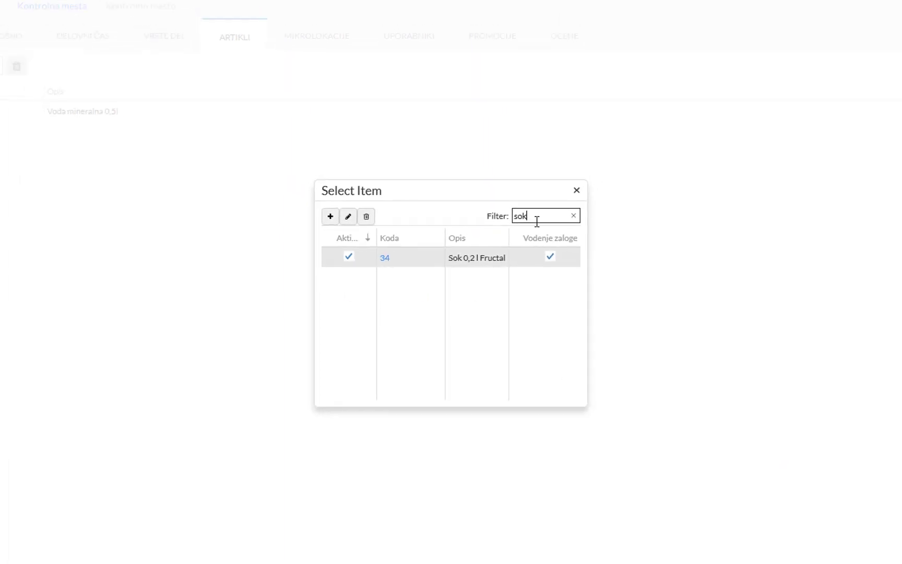
{"action": "key", "text": "Return"}
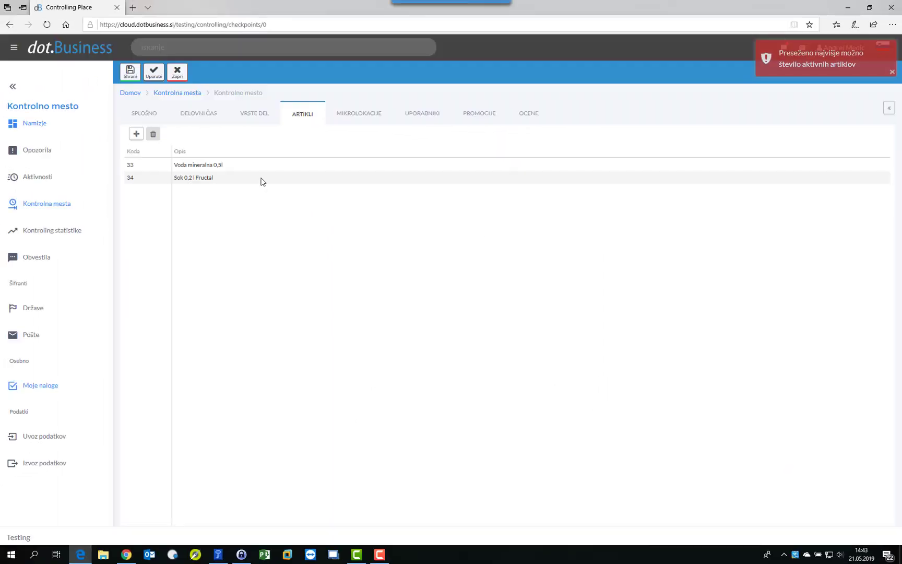
Create a new microlocation named Soba 11 with object type Bungalovi and position 1. nadstropje
{"action": "left_click", "coordinate": [353, 117]}
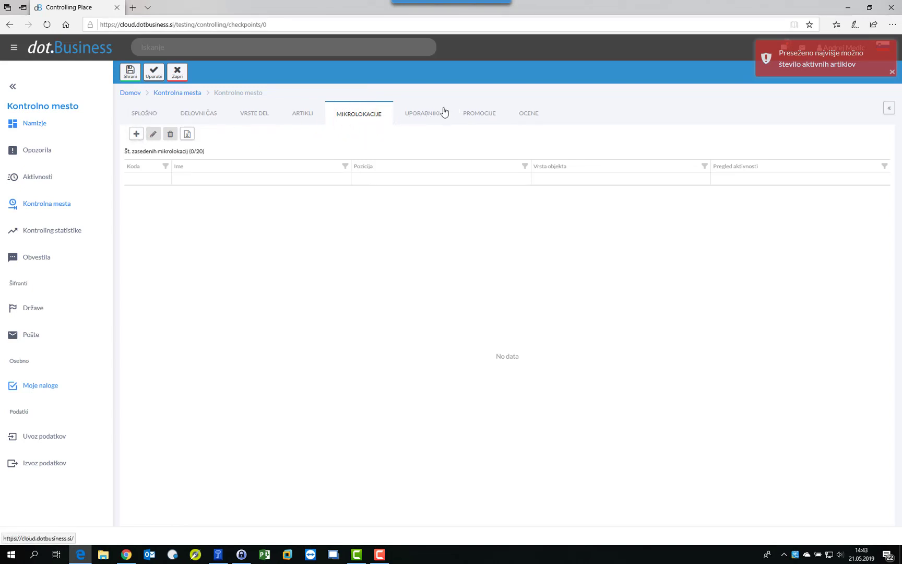
{"action": "left_click", "coordinate": [134, 136]}
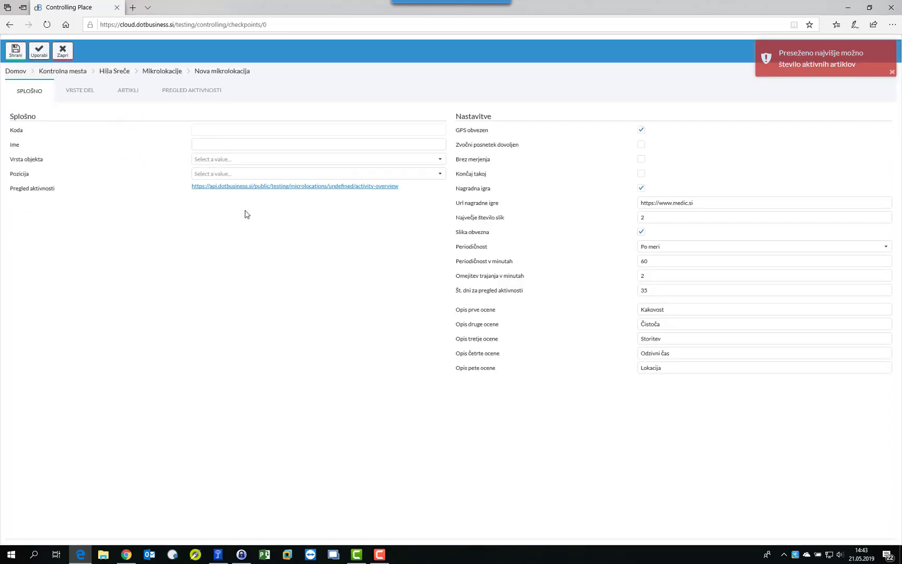
{"action": "left_click", "coordinate": [202, 144]}
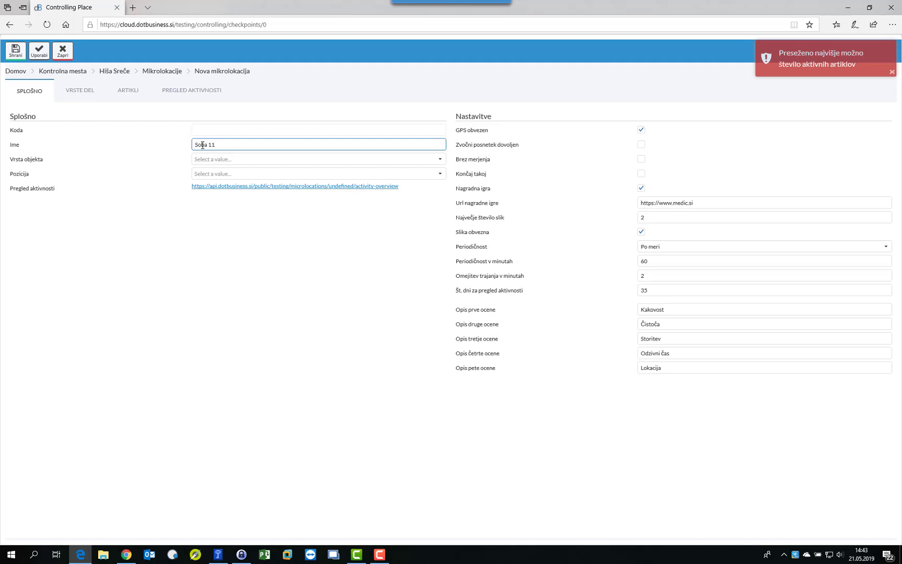
{"action": "left_click", "coordinate": [288, 159]}
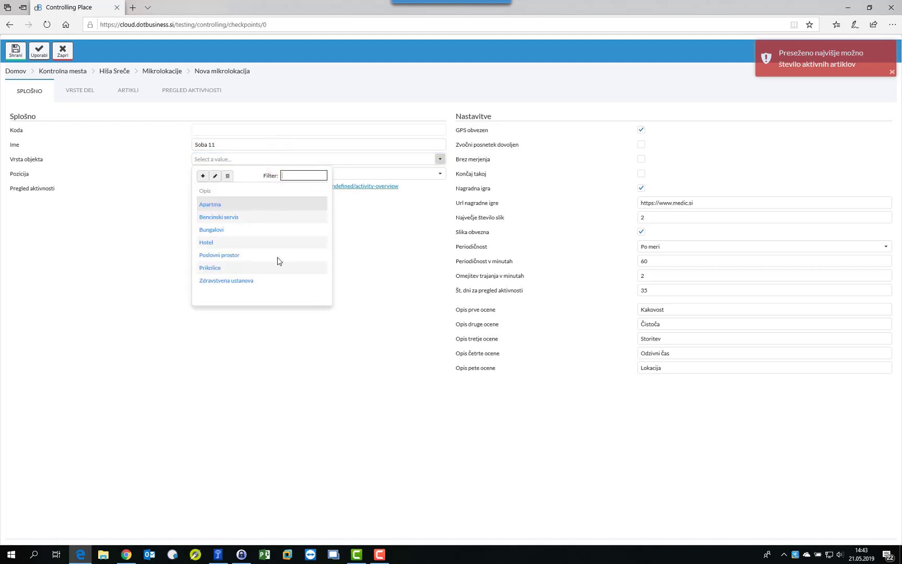
{"action": "left_click", "coordinate": [286, 230]}
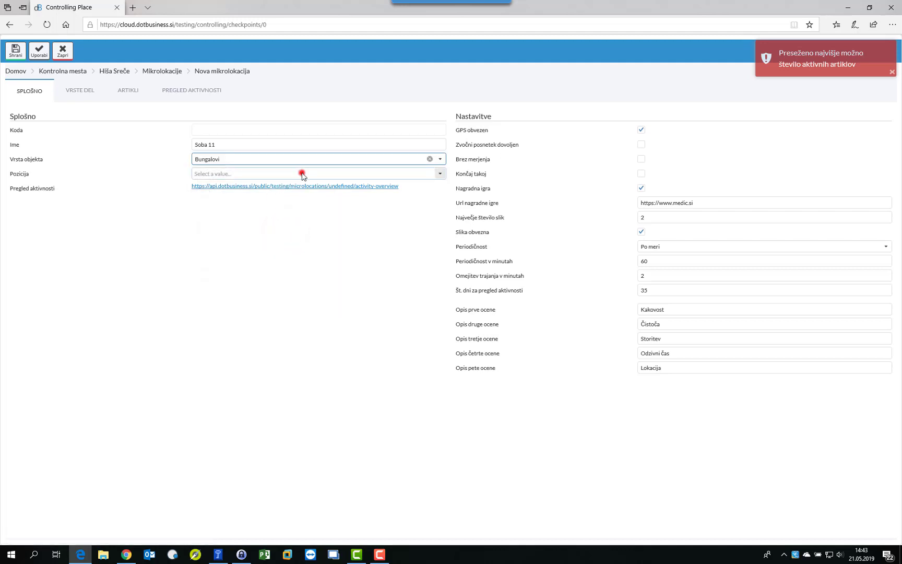
{"action": "left_click", "coordinate": [302, 173]}
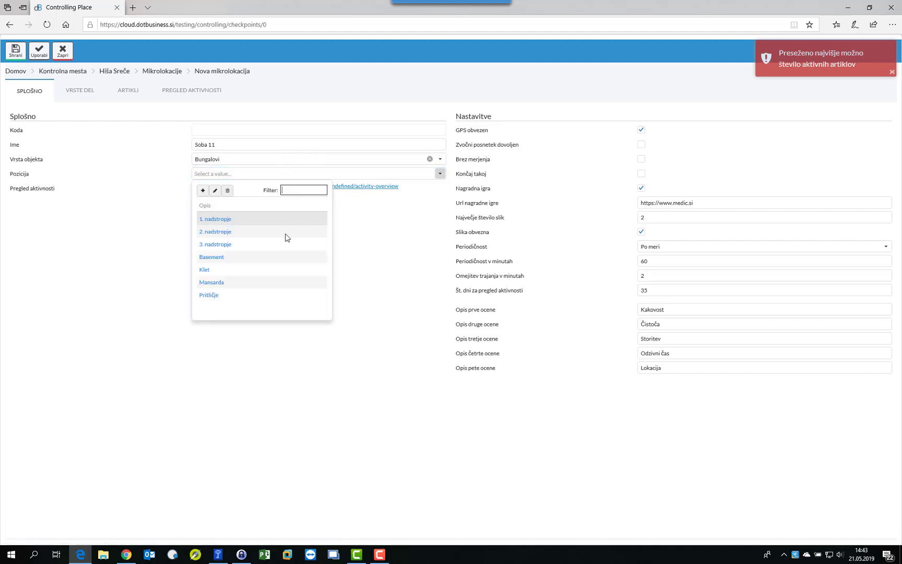
{"action": "left_click", "coordinate": [293, 219]}
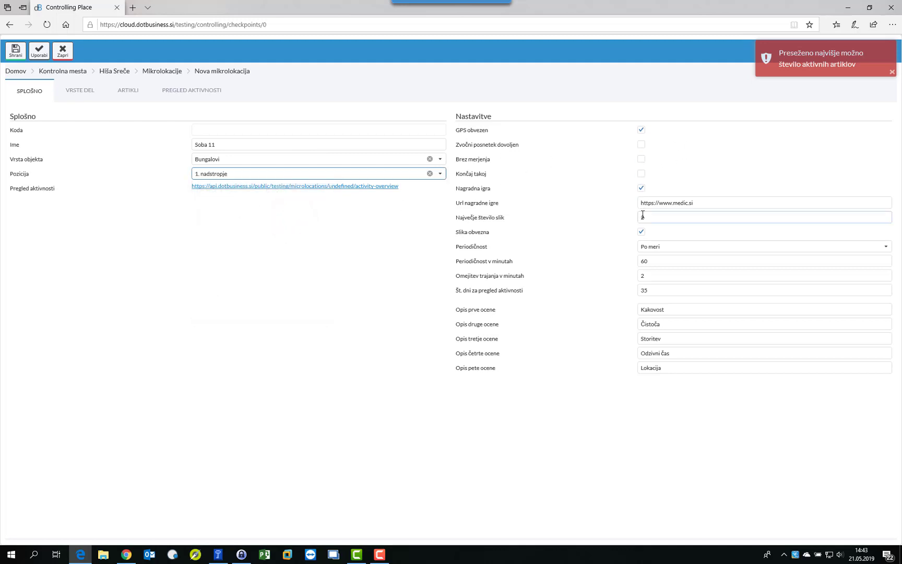
Set the Periodičnost of Soba 11 to Tedensko, then save the microlocation after checking its work types, items and activity overview
{"action": "left_click", "coordinate": [659, 246]}
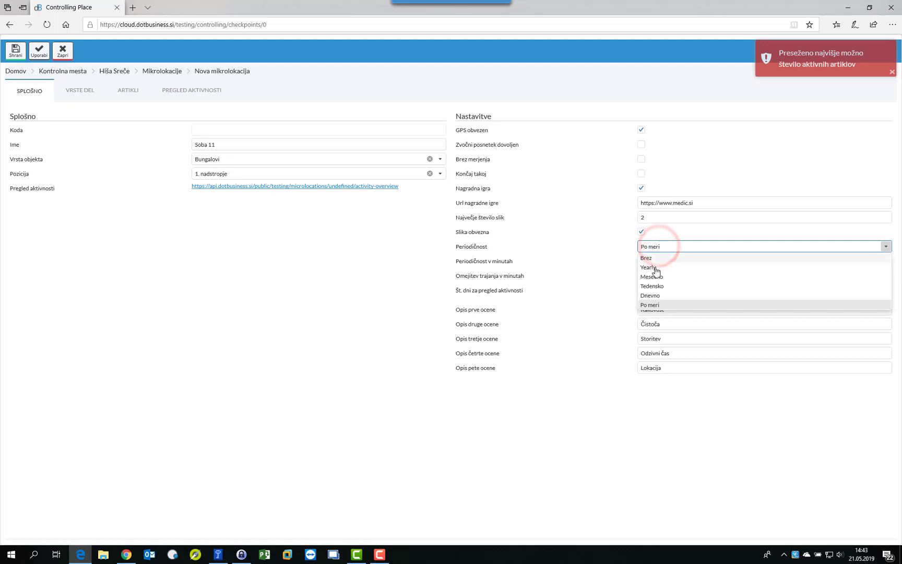
{"action": "left_click", "coordinate": [659, 287]}
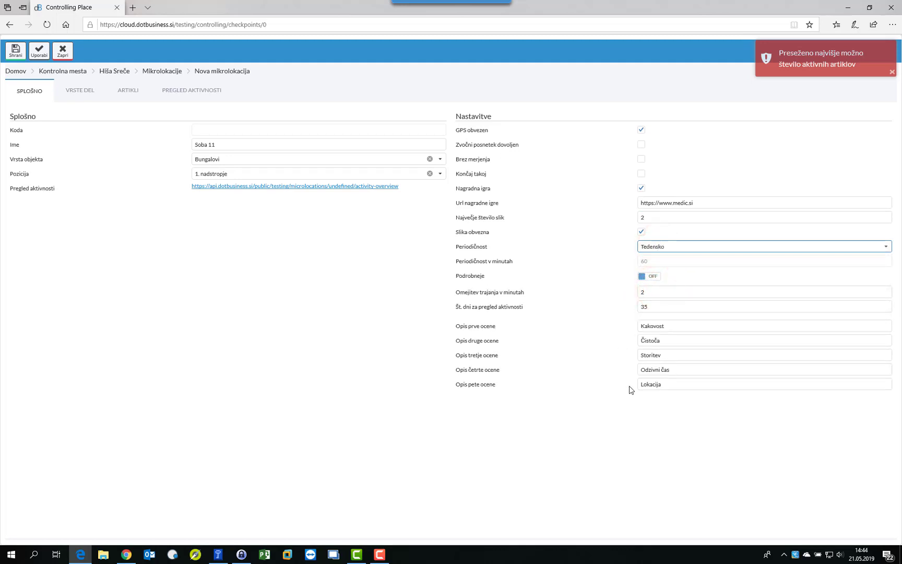
{"action": "left_click", "coordinate": [88, 93]}
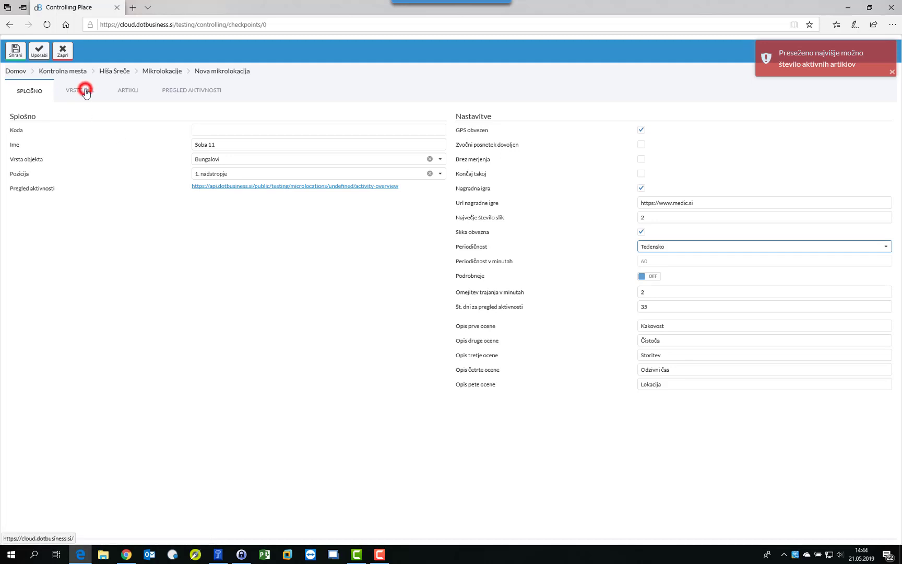
{"action": "left_click", "coordinate": [129, 92]}
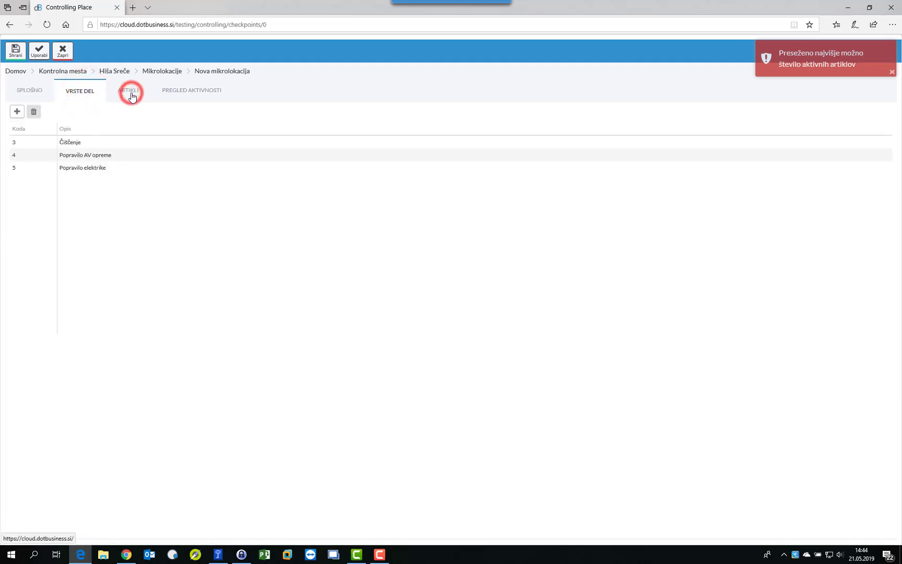
{"action": "left_click", "coordinate": [192, 98]}
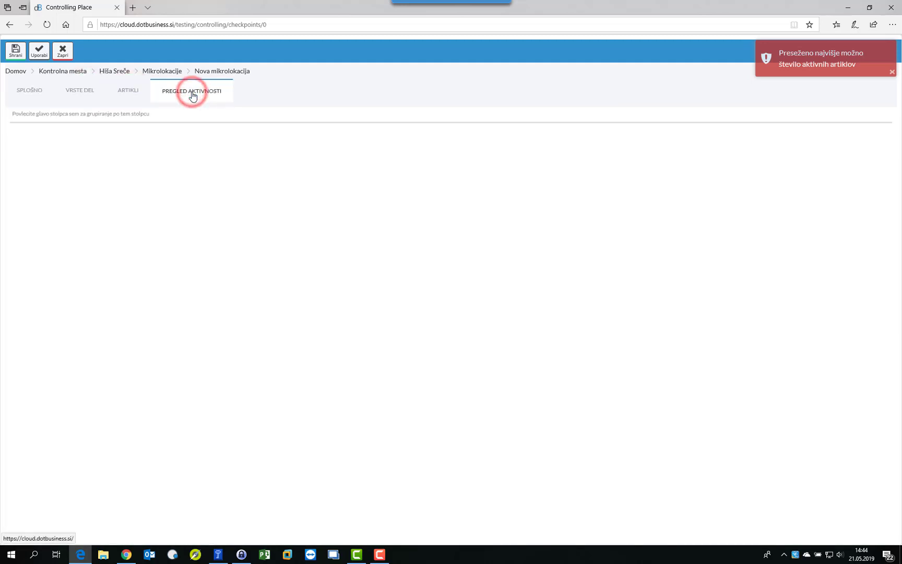
{"action": "left_click", "coordinate": [15, 51]}
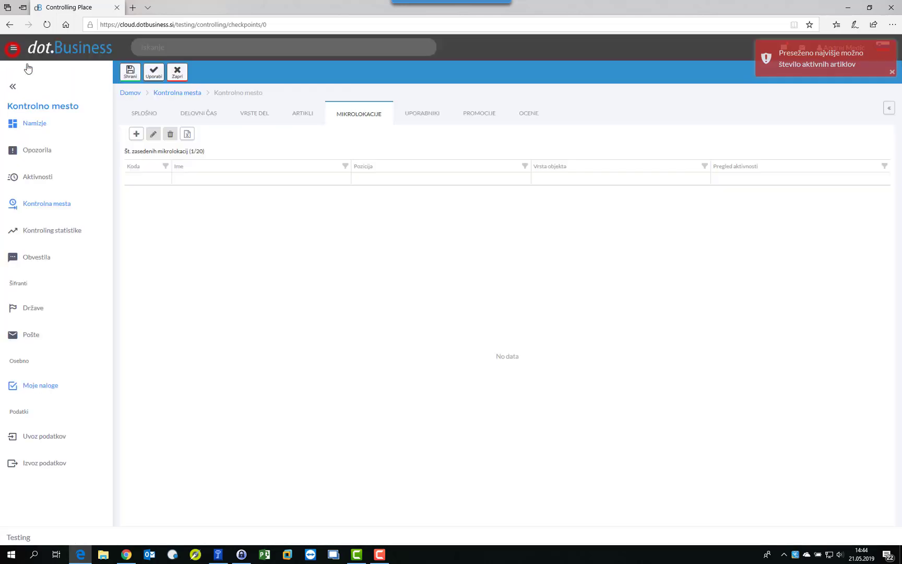
Create another microlocation named Soba 15 with object type Bungalovi and position Basement
{"action": "left_click", "coordinate": [136, 134]}
{"action": "left_click", "coordinate": [215, 139]}
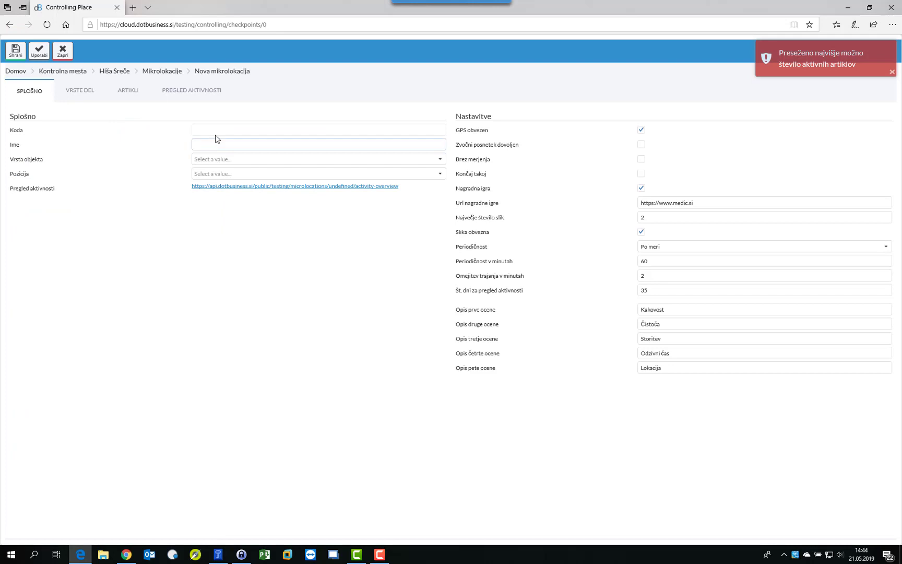
{"action": "left_click", "coordinate": [213, 144]}
{"action": "type", "text": "Soba 1"}
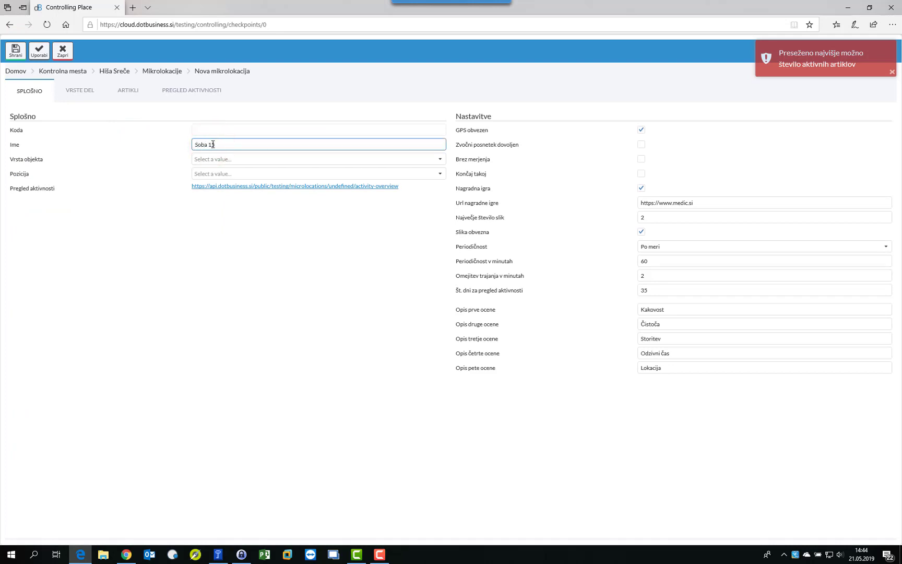
{"action": "key", "text": "Tab"}
{"action": "key", "text": "Down"}
{"action": "key", "text": "Down"}
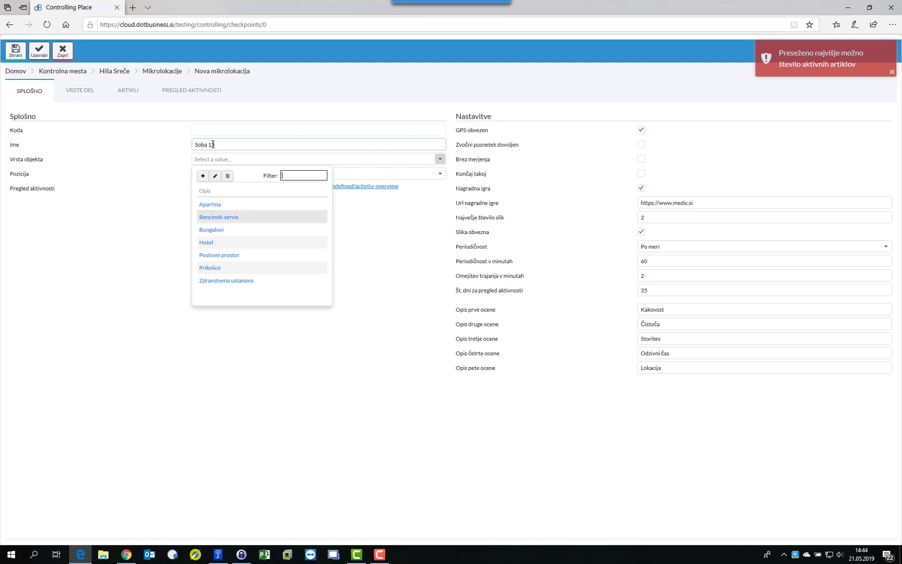
{"action": "key", "text": "Return"}
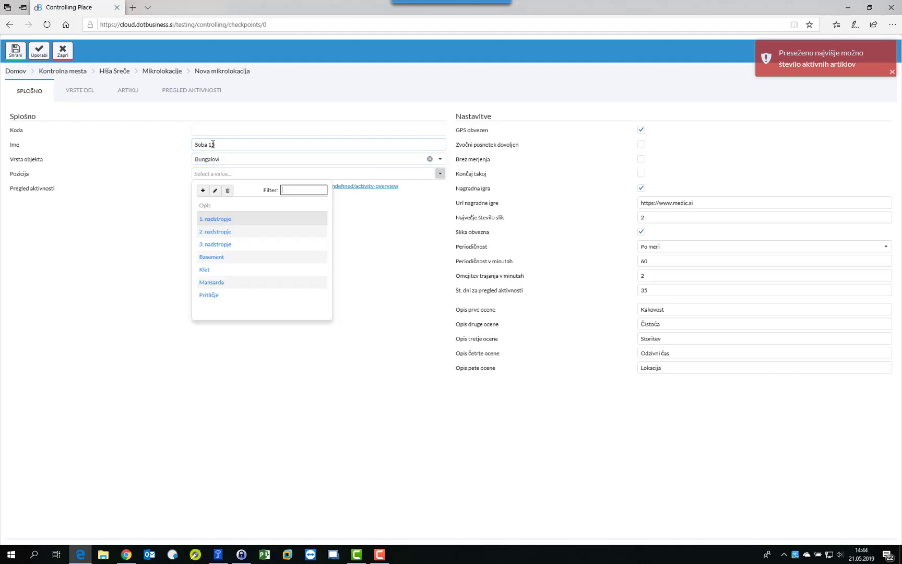
{"action": "key", "text": "Down"}
{"action": "key", "text": "Down"}
{"action": "key", "text": "Down"}
{"action": "key", "text": "Return"}
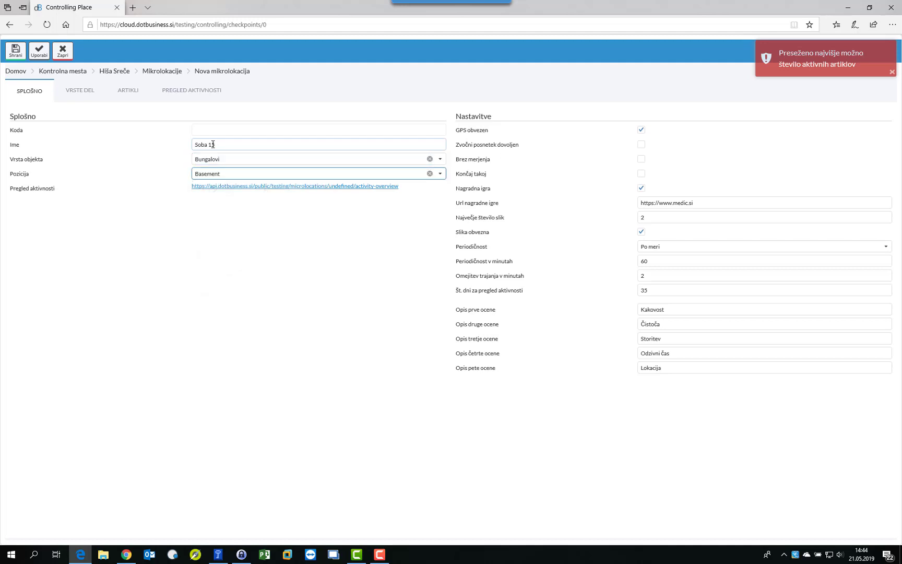
{"action": "key", "text": "Tab"}
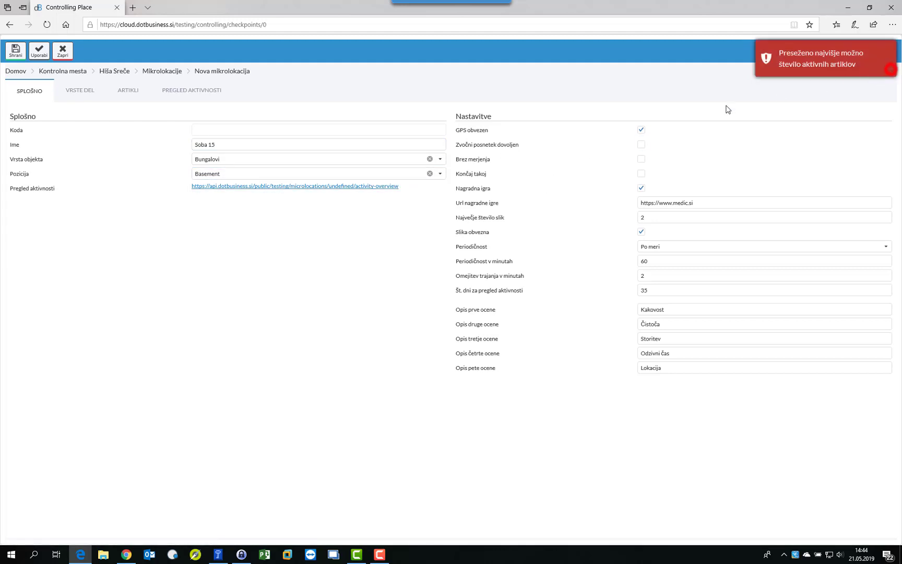
Set the Periodičnost of Soba 15 to Dnevno and its Omejitev trajanja v minutah to 1
{"action": "left_click", "coordinate": [655, 249]}
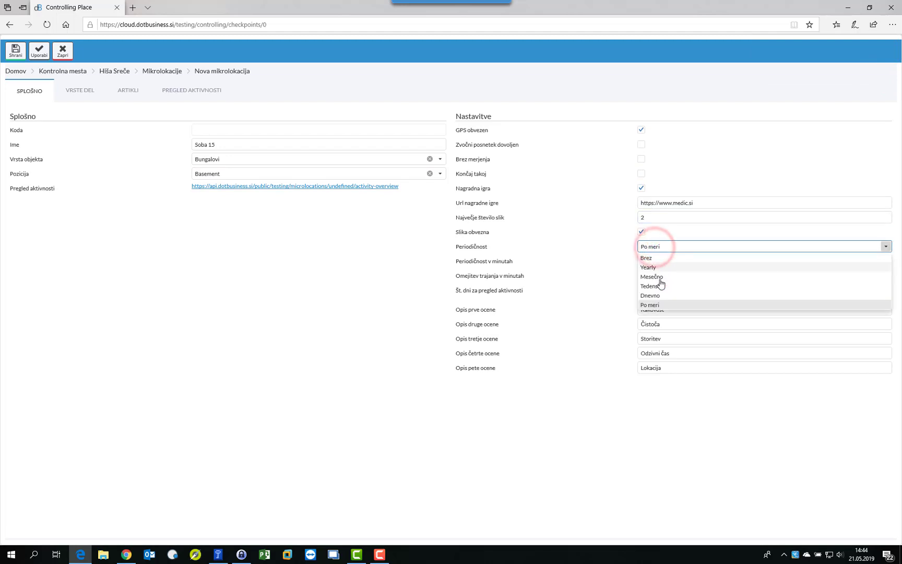
{"action": "left_click", "coordinate": [661, 294]}
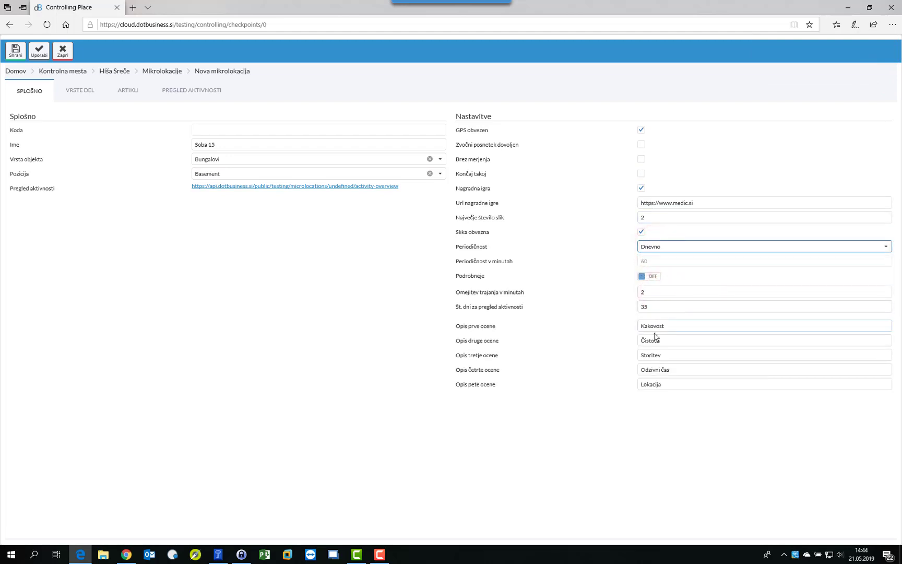
{"action": "left_click", "coordinate": [658, 307]}
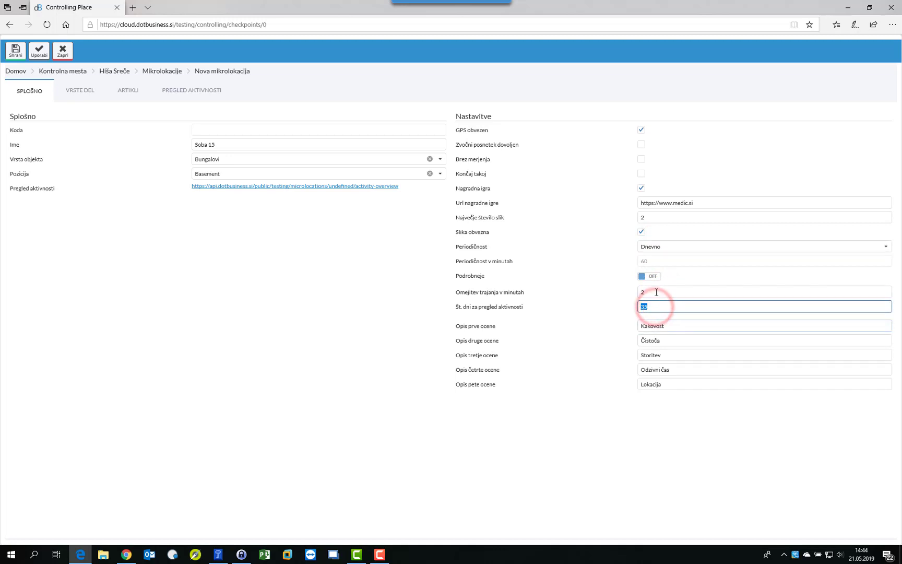
{"action": "double_click", "coordinate": [653, 291]}
{"action": "type", "text": "1"}
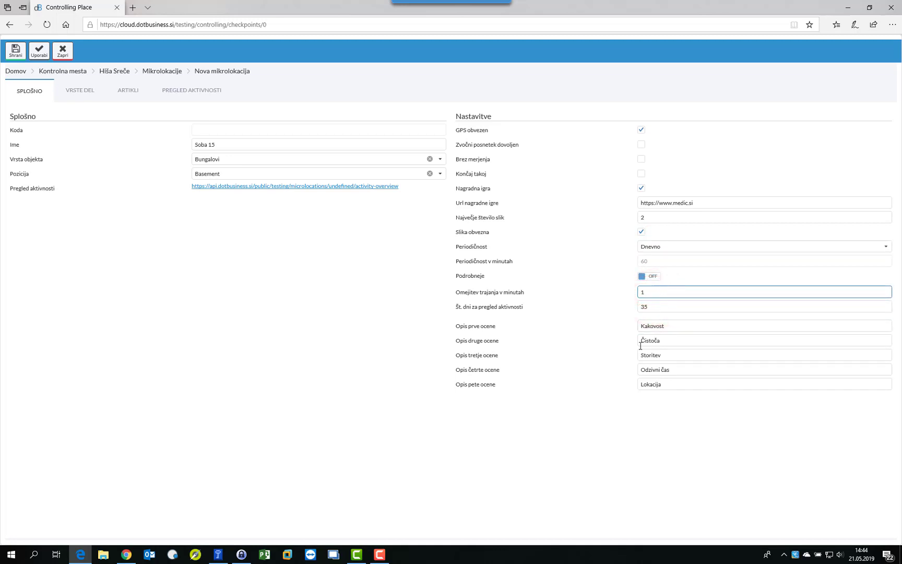
Replace the work type Popravilo elektrike of Soba 15 with Popravilo vodovodne napeljave
{"action": "left_click", "coordinate": [80, 91]}
{"action": "left_click", "coordinate": [91, 169]}
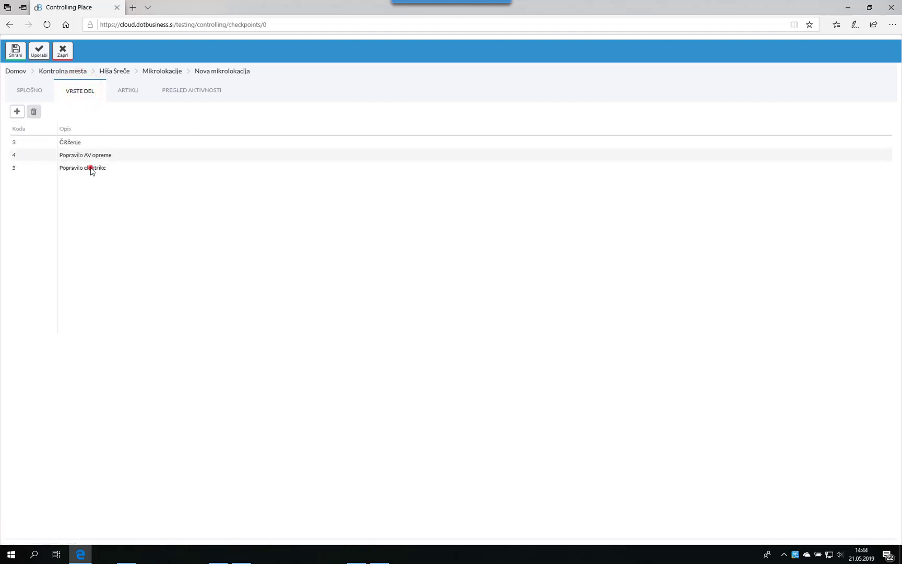
{"action": "left_click", "coordinate": [34, 112]}
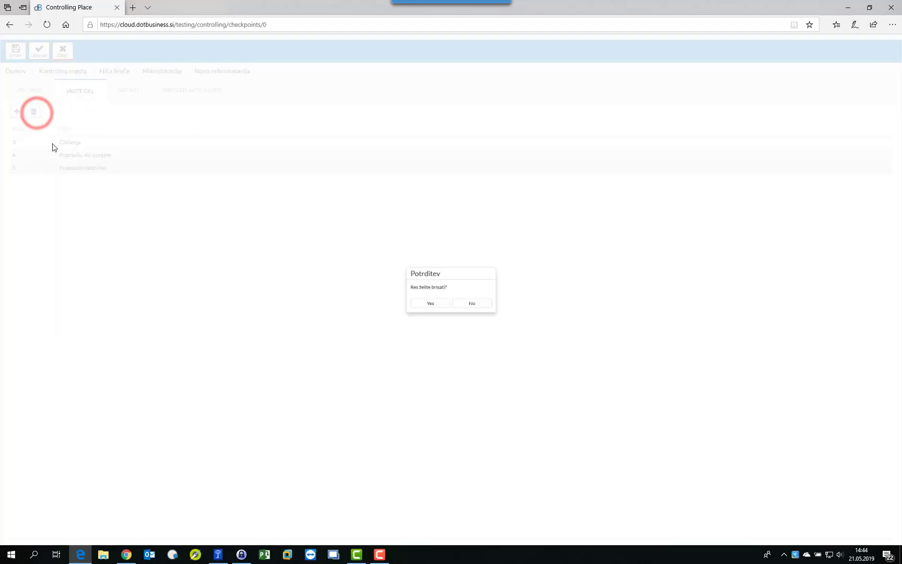
{"action": "left_click", "coordinate": [438, 308]}
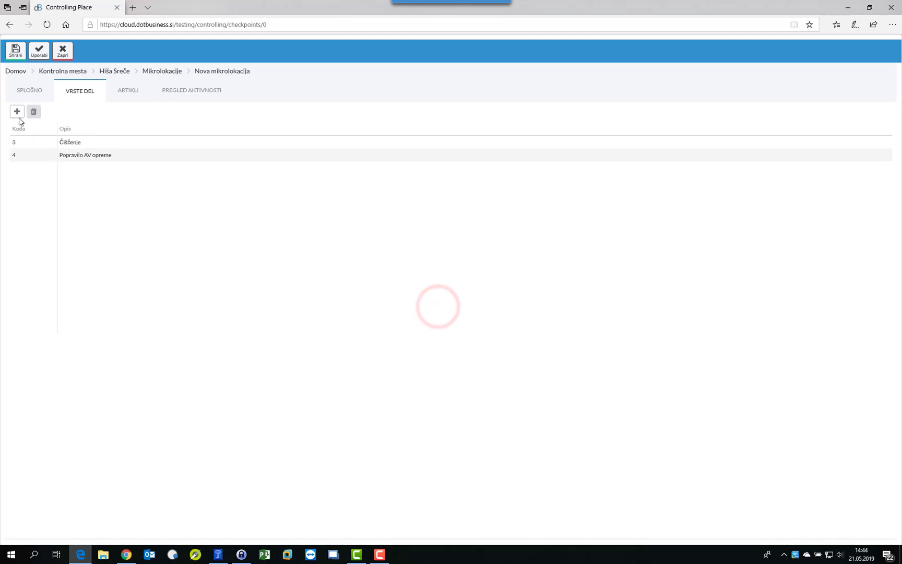
{"action": "left_click", "coordinate": [16, 111]}
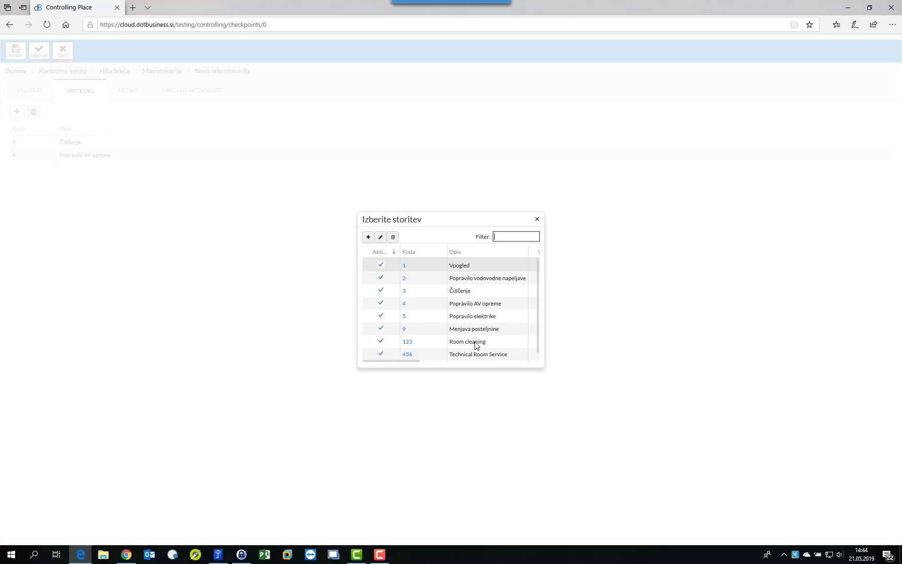
{"action": "double_click", "coordinate": [476, 280]}
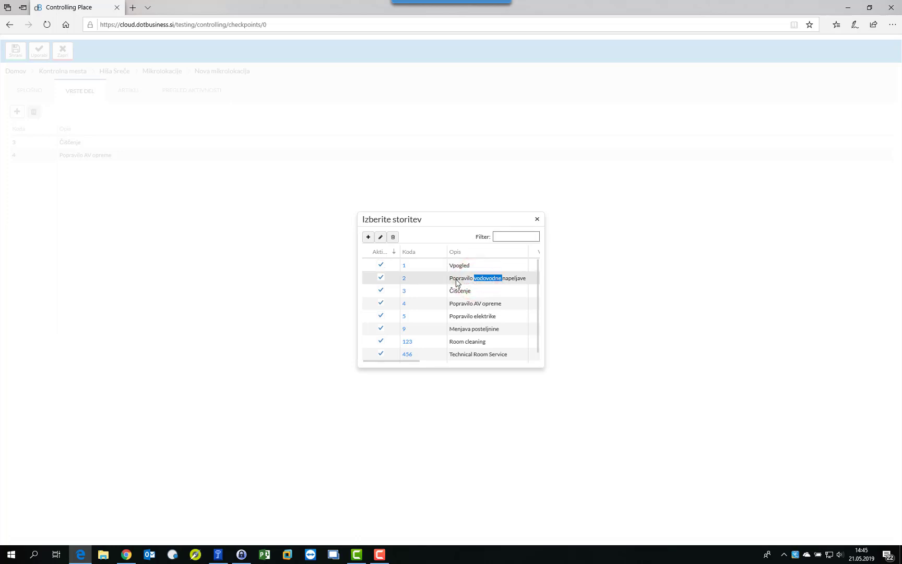
{"action": "left_click", "coordinate": [457, 283]}
{"action": "double_click", "coordinate": [456, 283]}
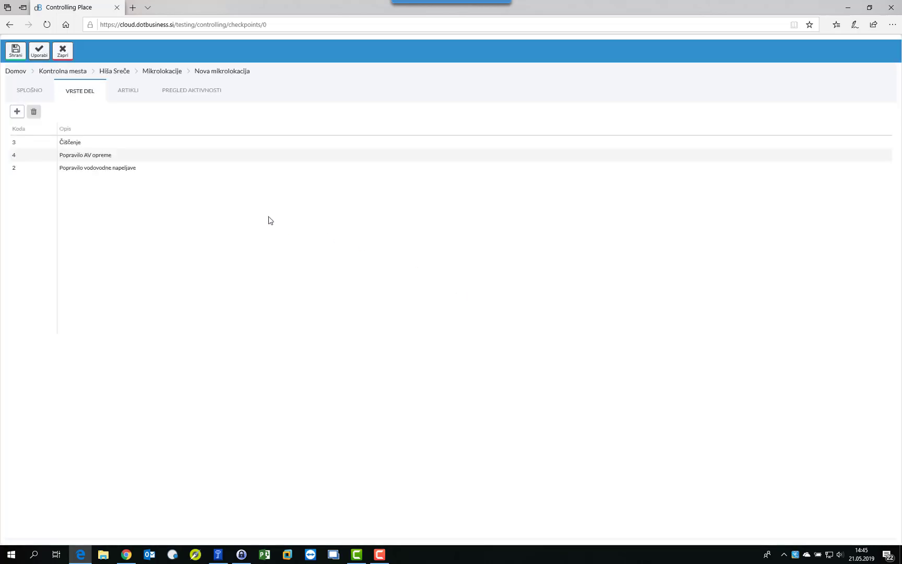
Pick the item Voda mineralna 0,5l for Soba 15, then save the microlocation and apply the changes to the control place
{"action": "left_click", "coordinate": [127, 91]}
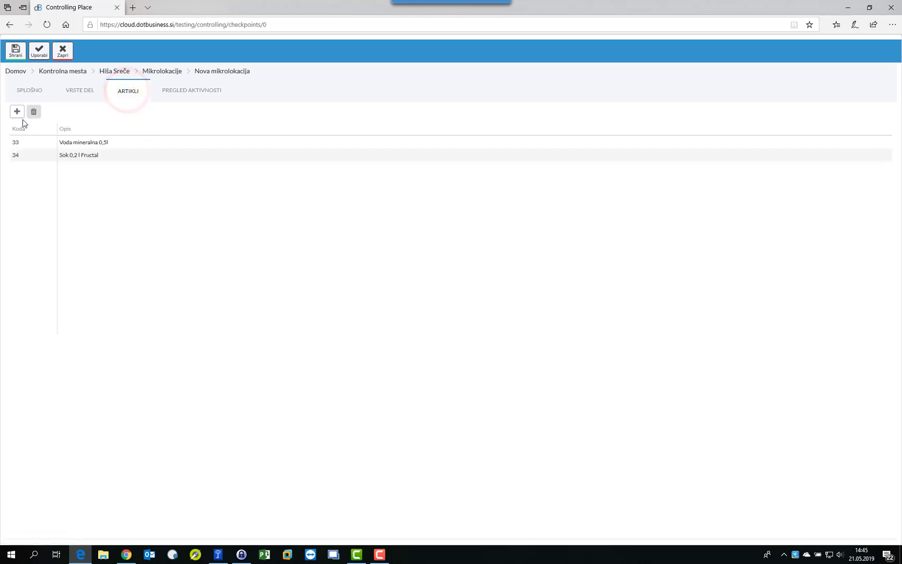
{"action": "left_click", "coordinate": [18, 111]}
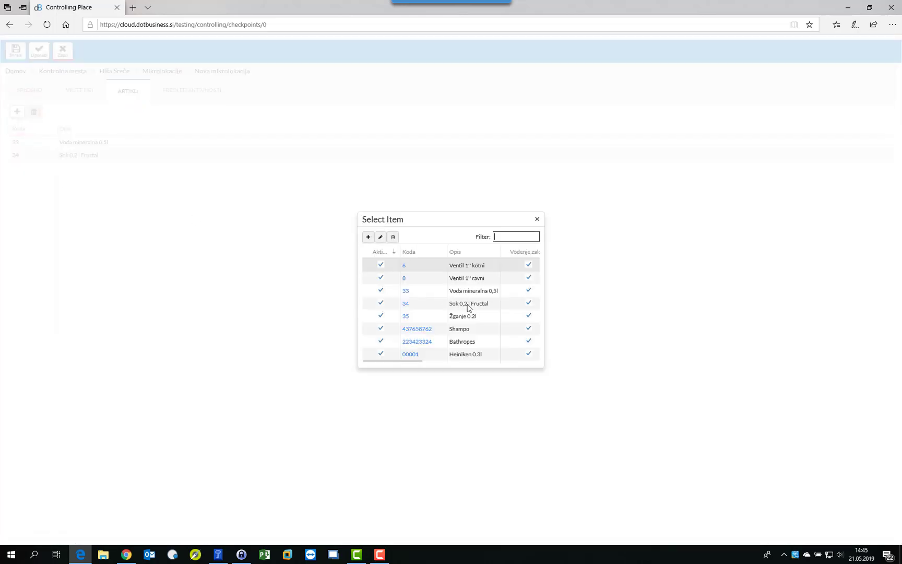
{"action": "double_click", "coordinate": [479, 292]}
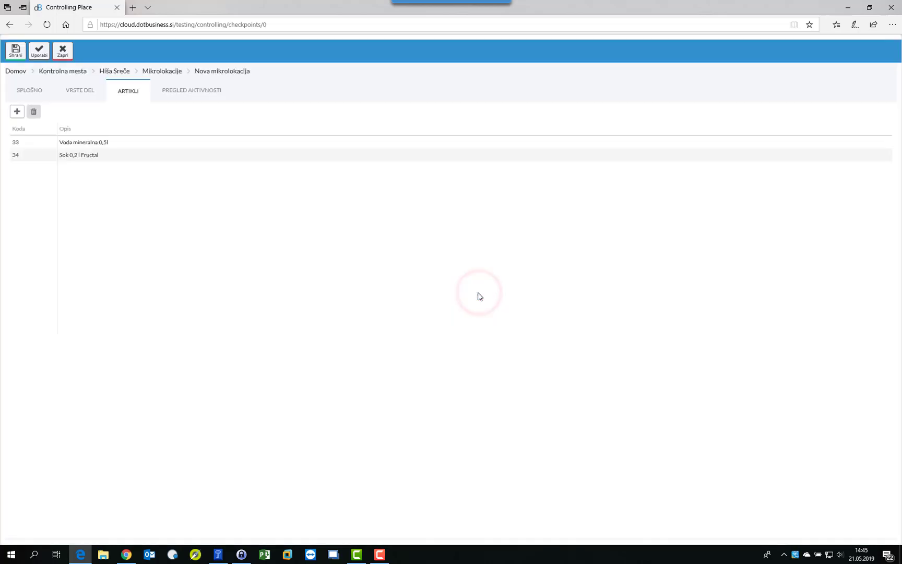
{"action": "left_click", "coordinate": [15, 52]}
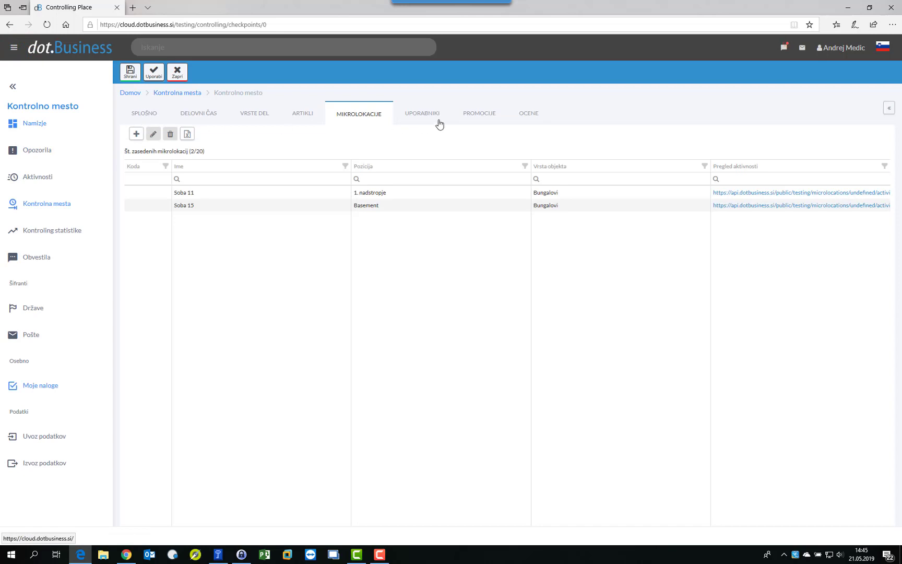
{"action": "left_click", "coordinate": [153, 72]}
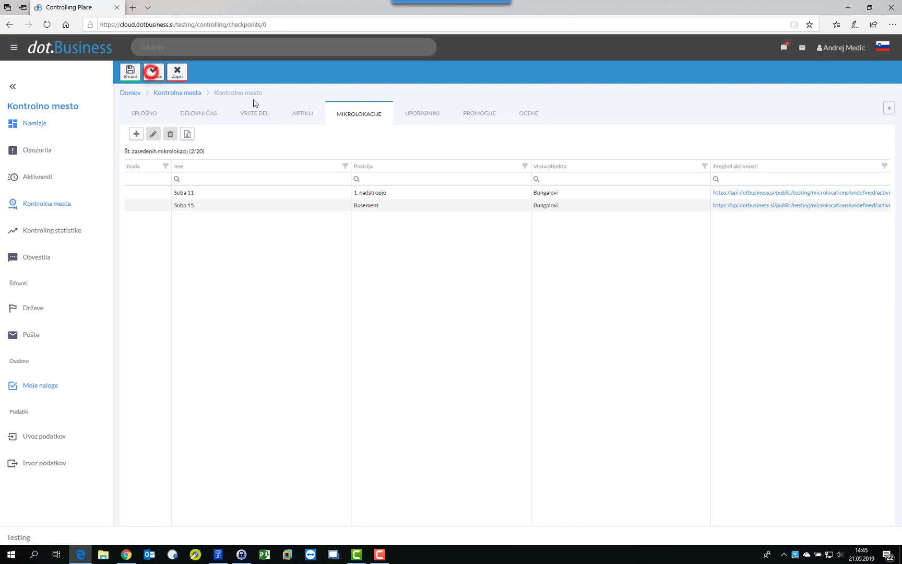
Start a new control place user for the installer employee and assign the work types Popravilo AV opreme and Popravilo elektrike
{"action": "left_click", "coordinate": [415, 117]}
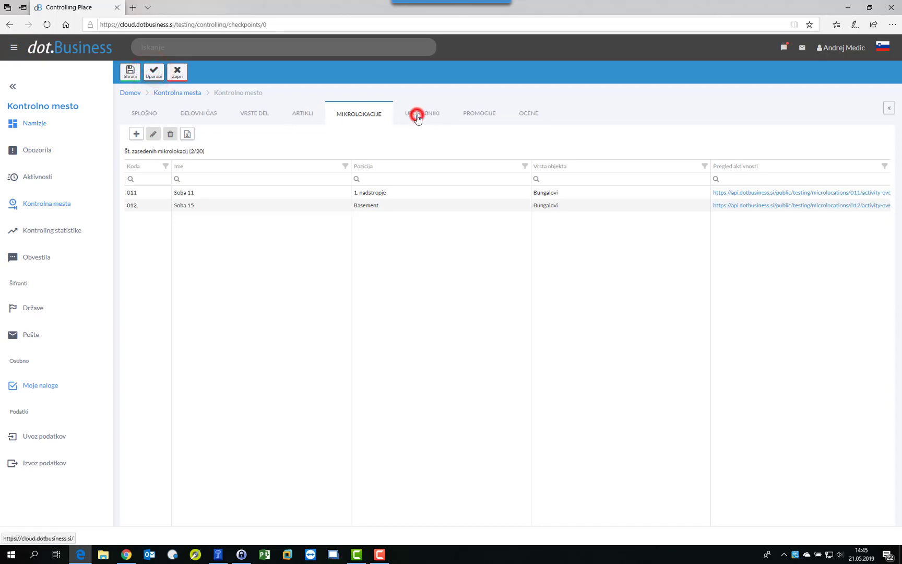
{"action": "left_click", "coordinate": [136, 135]}
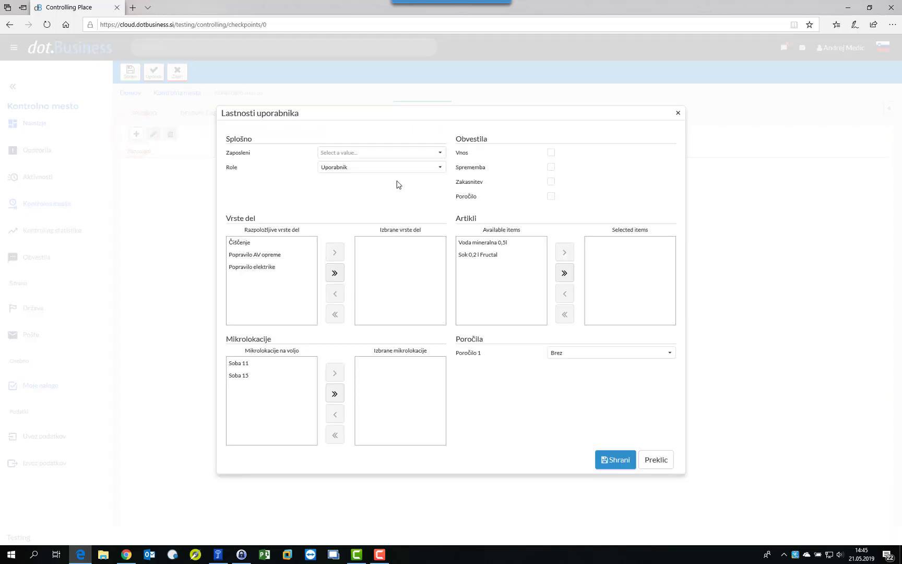
{"action": "left_click", "coordinate": [440, 155]}
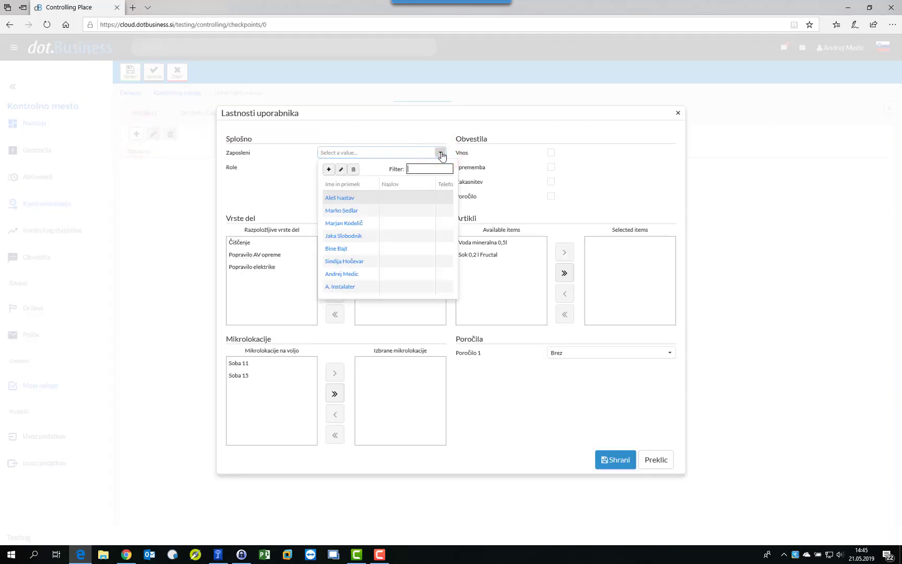
{"action": "left_click_drag", "start_coordinate": [413, 268], "coordinate": [414, 286]}
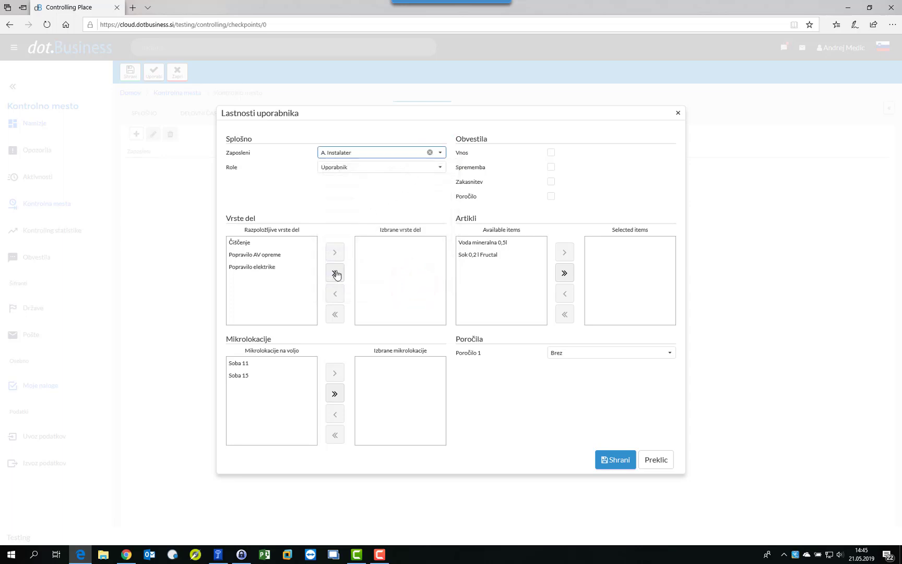
{"action": "left_click", "coordinate": [336, 273]}
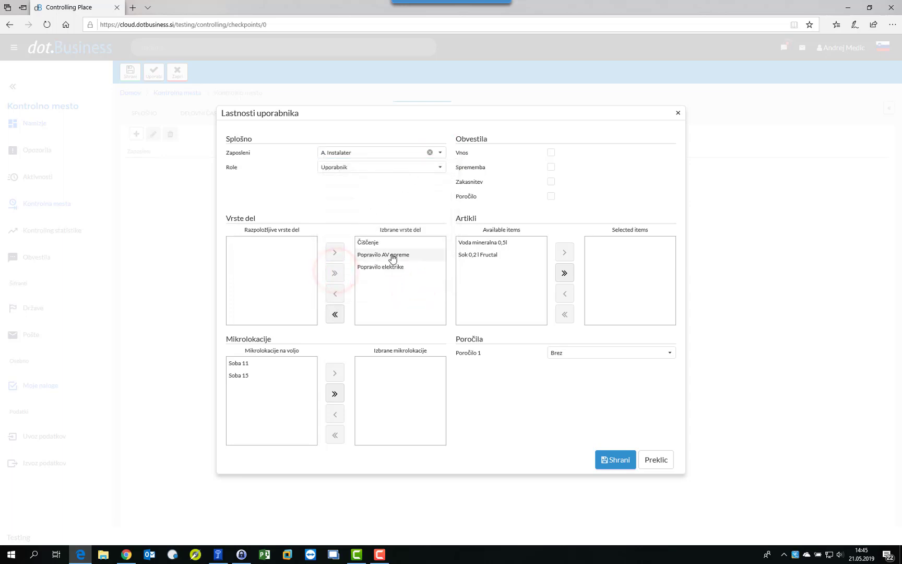
{"action": "left_click", "coordinate": [383, 242]}
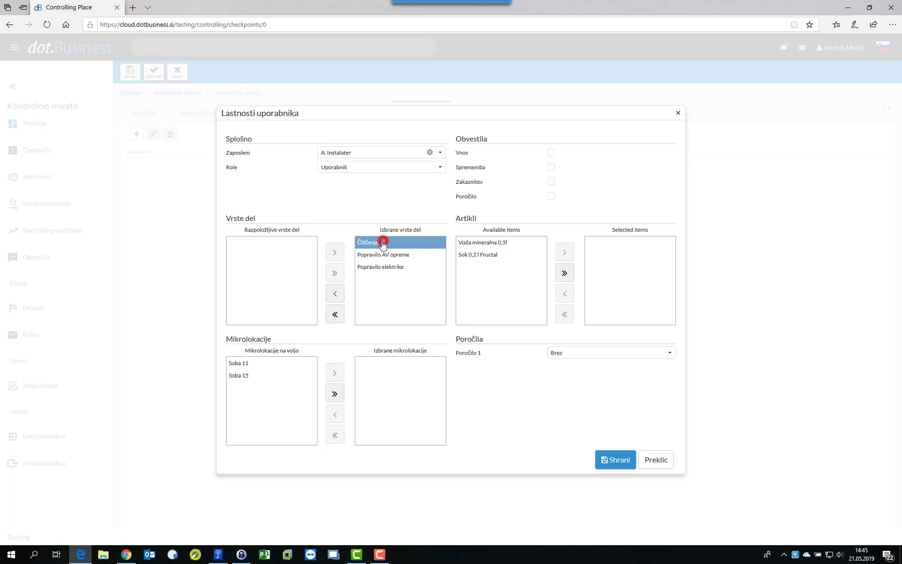
{"action": "left_click", "coordinate": [334, 294]}
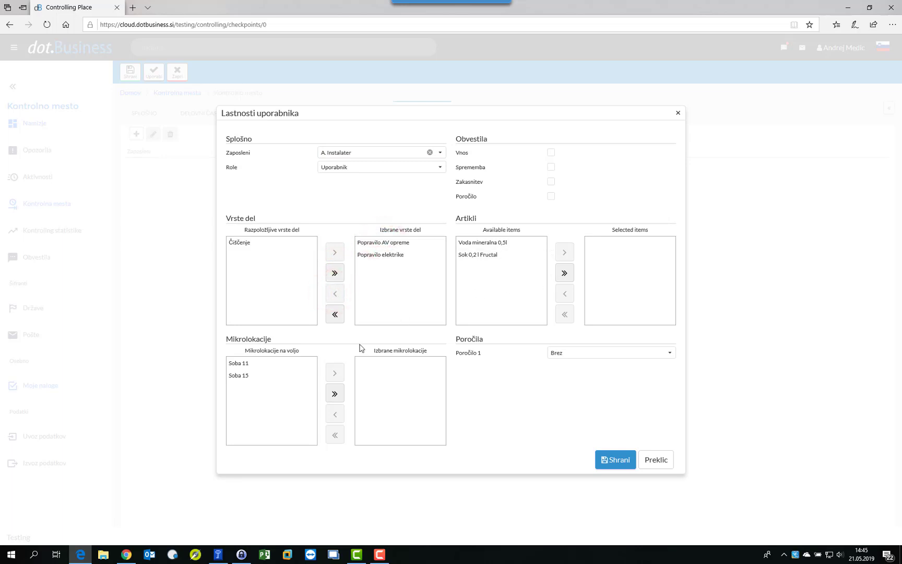
Assign Soba 11 and Soba 15, set Poročilo 1 to Tedensko with Zakasnitev and Poročilo notifications enabled, and save the user
{"action": "left_click", "coordinate": [334, 393]}
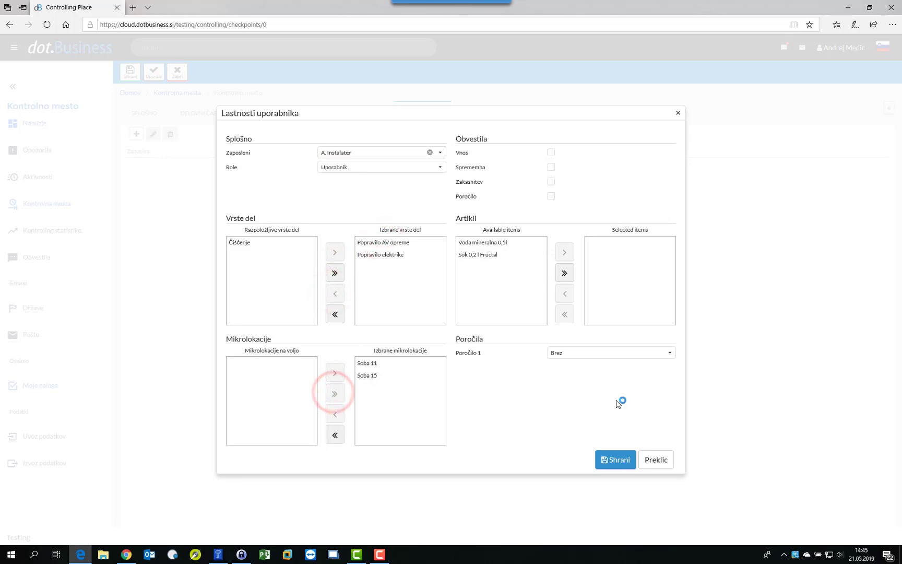
{"action": "left_click", "coordinate": [608, 354]}
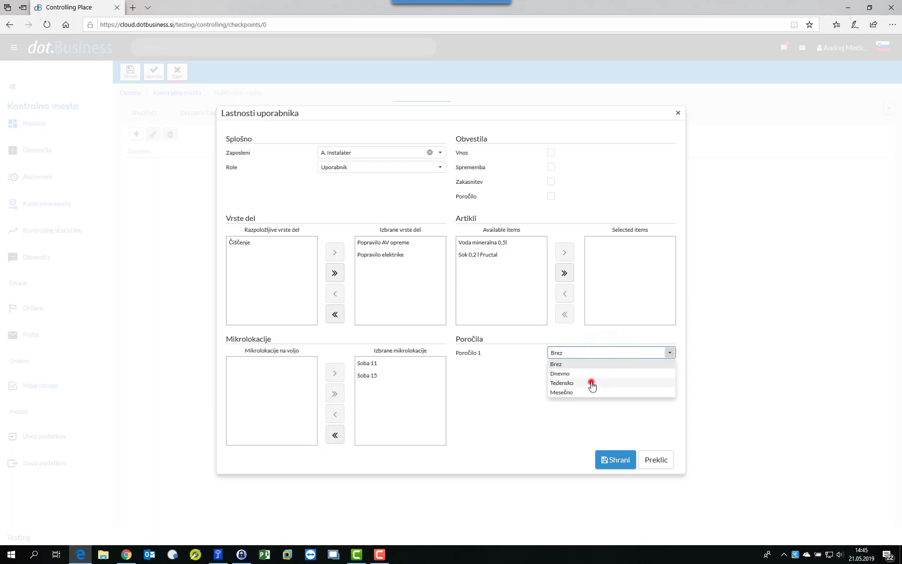
{"action": "left_click", "coordinate": [592, 385]}
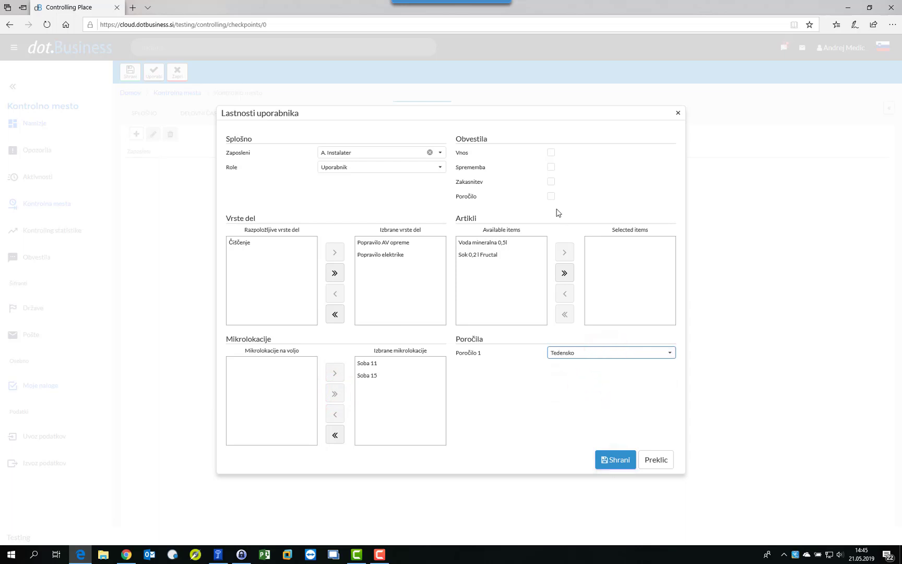
{"action": "left_click", "coordinate": [550, 181]}
{"action": "left_click", "coordinate": [551, 196]}
{"action": "left_click", "coordinate": [618, 459]}
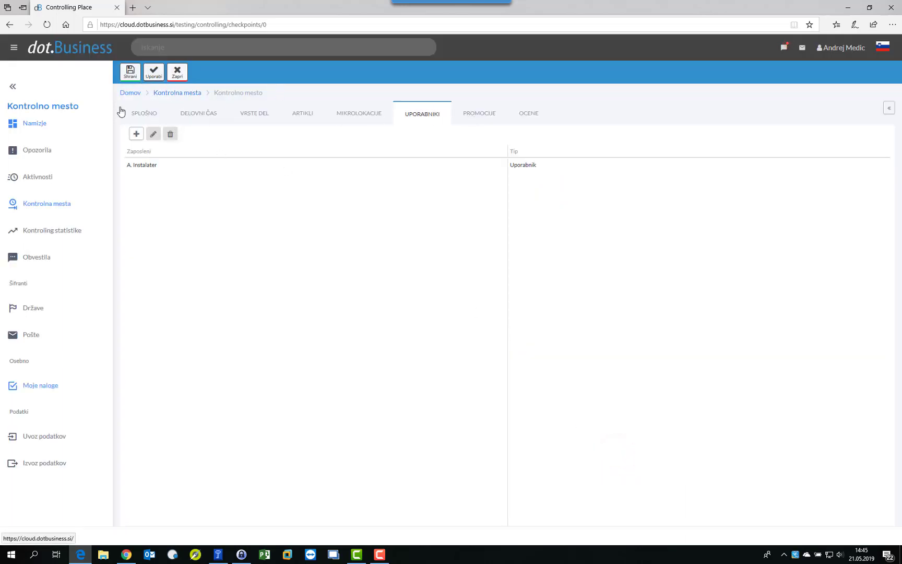
Start a second user with all work types and both microlocations, and find and select the employee by name
{"action": "left_click", "coordinate": [136, 134]}
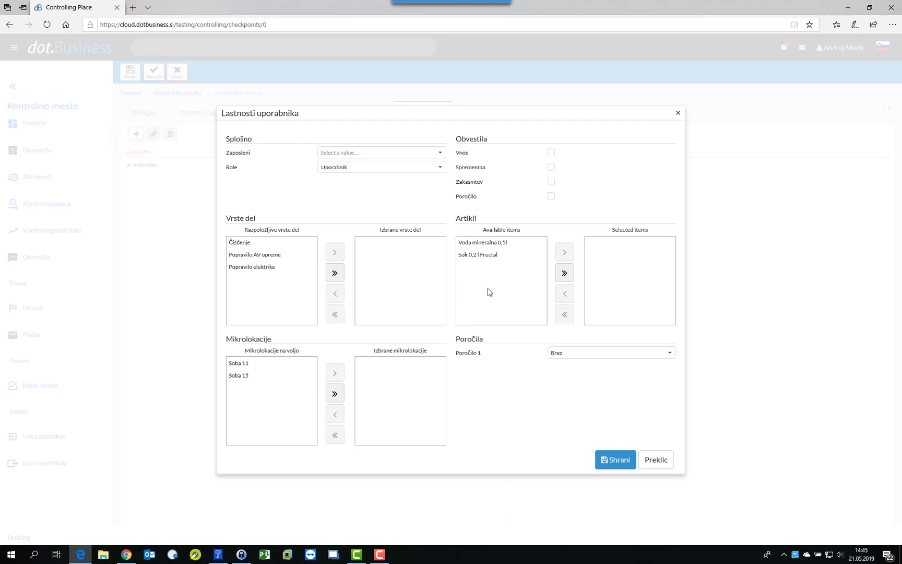
{"action": "left_click", "coordinate": [335, 273]}
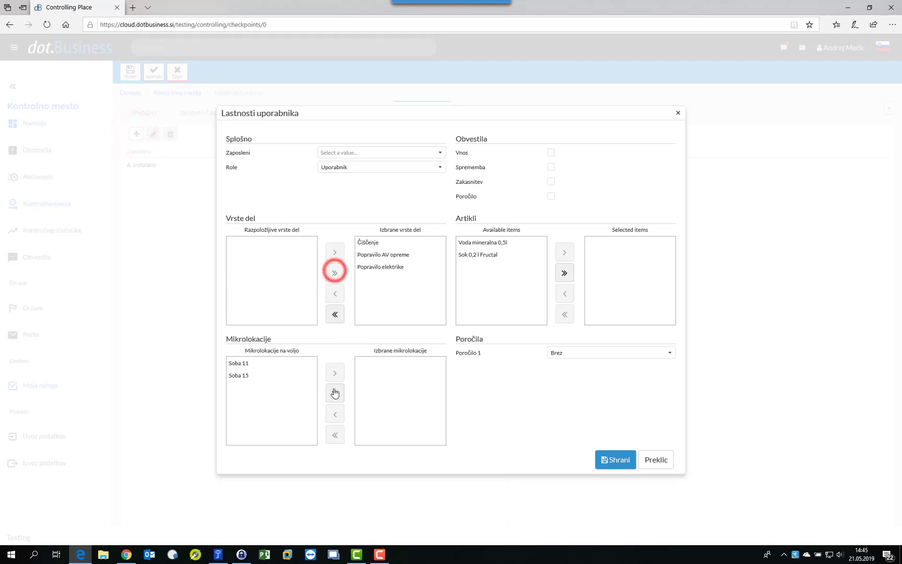
{"action": "left_click", "coordinate": [335, 394]}
{"action": "left_click", "coordinate": [440, 154]}
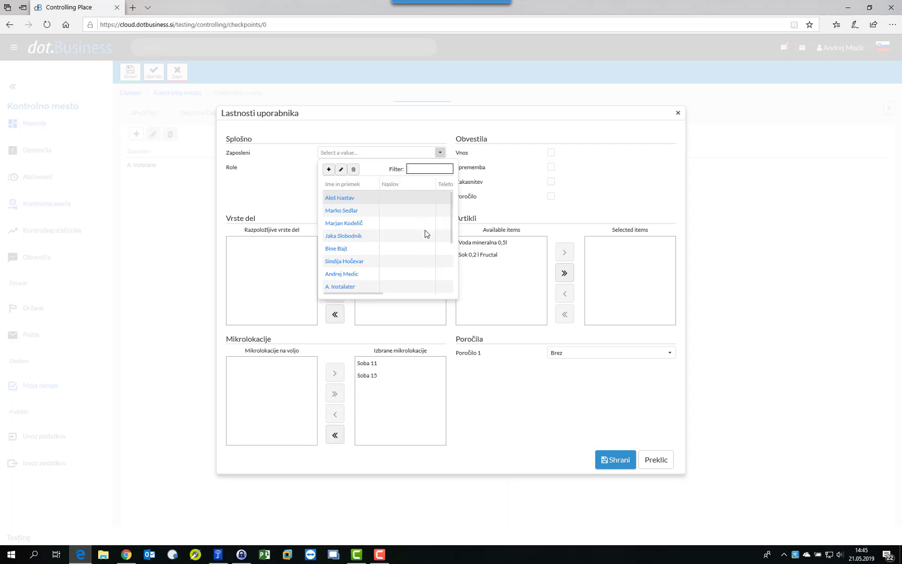
{"action": "left_click", "coordinate": [419, 169]}
{"action": "type", "text": "kat"}
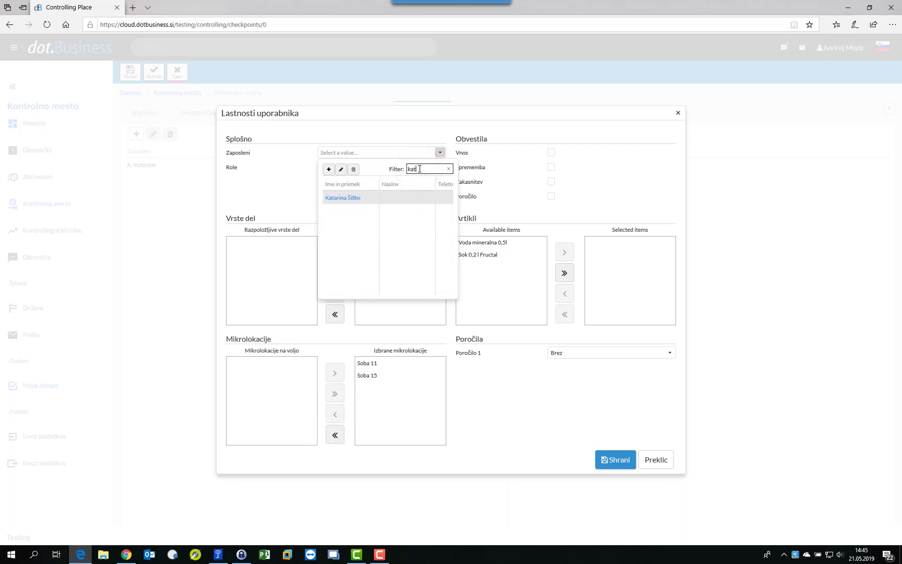
{"action": "key", "text": "Return"}
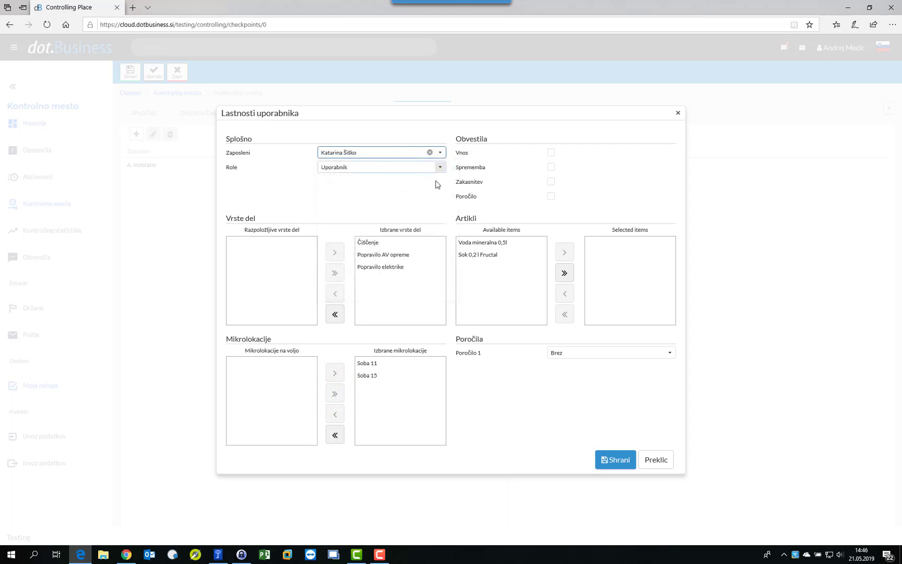
Assign the items Voda mineralna 0,5l and Sok 0,2 l Fructal, set Poročilo 1 to Dnevno, and save the second user
{"action": "left_click", "coordinate": [564, 274]}
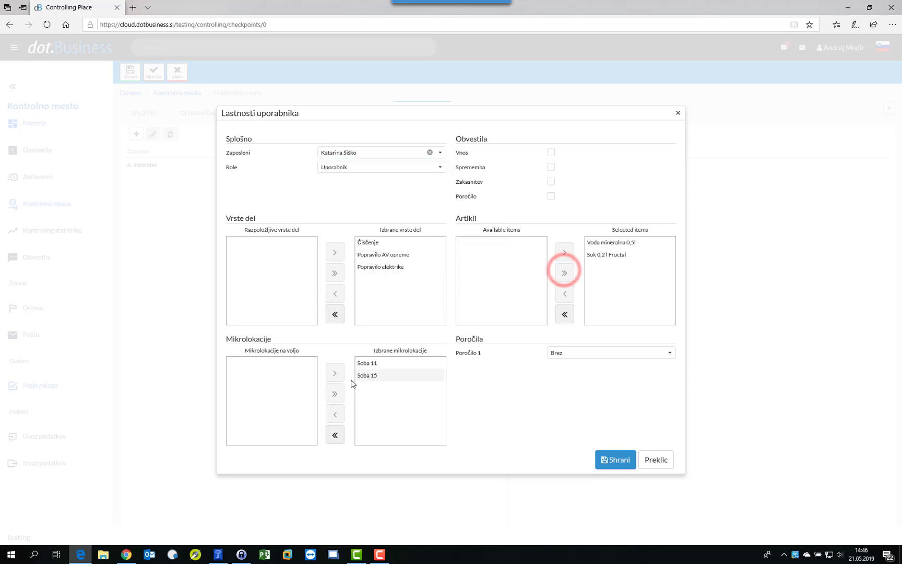
{"action": "left_click", "coordinate": [598, 357]}
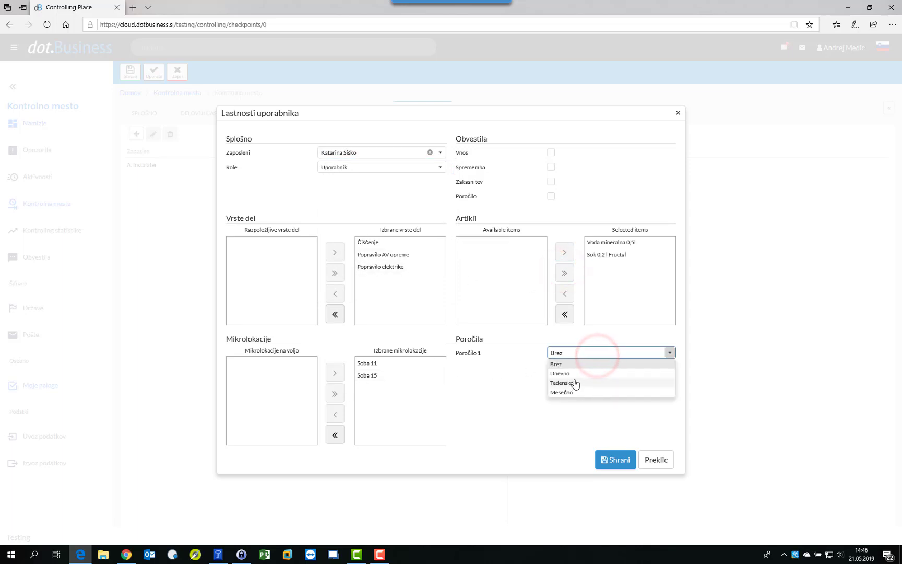
{"action": "left_click", "coordinate": [573, 372]}
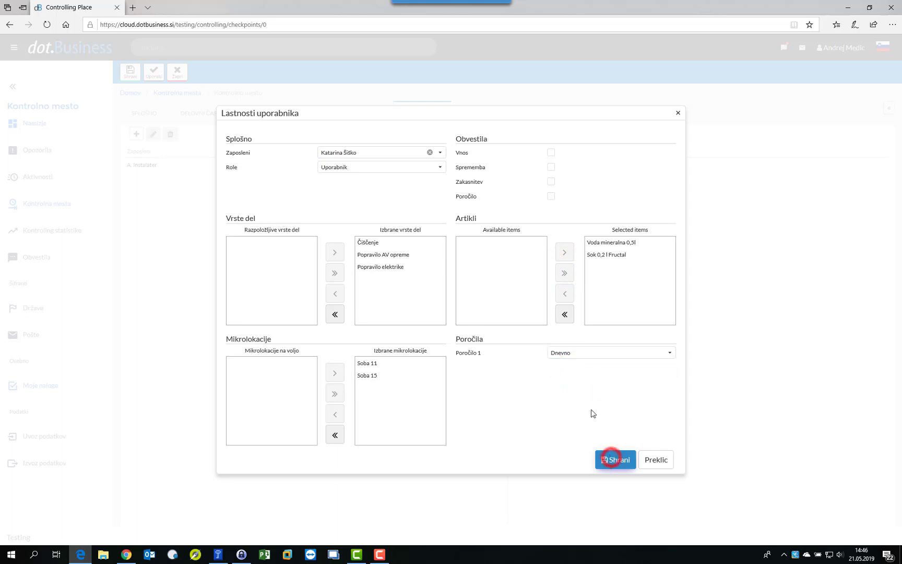
{"action": "left_click", "coordinate": [615, 459]}
Start a new promotion titled "Akcija artikla" for the control place, running from 19.05.2019 to 31.05.2019
{"action": "left_click", "coordinate": [481, 112]}
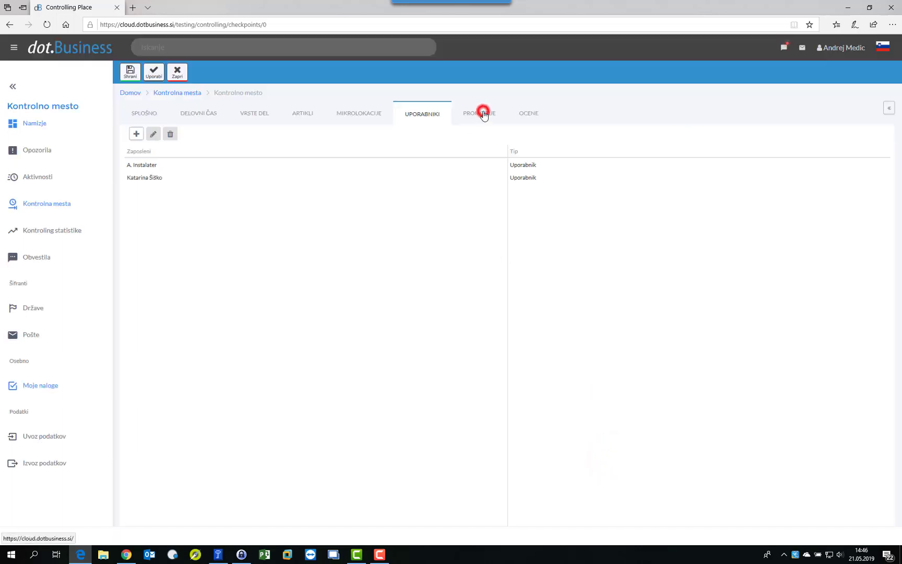
{"action": "left_click", "coordinate": [137, 135]}
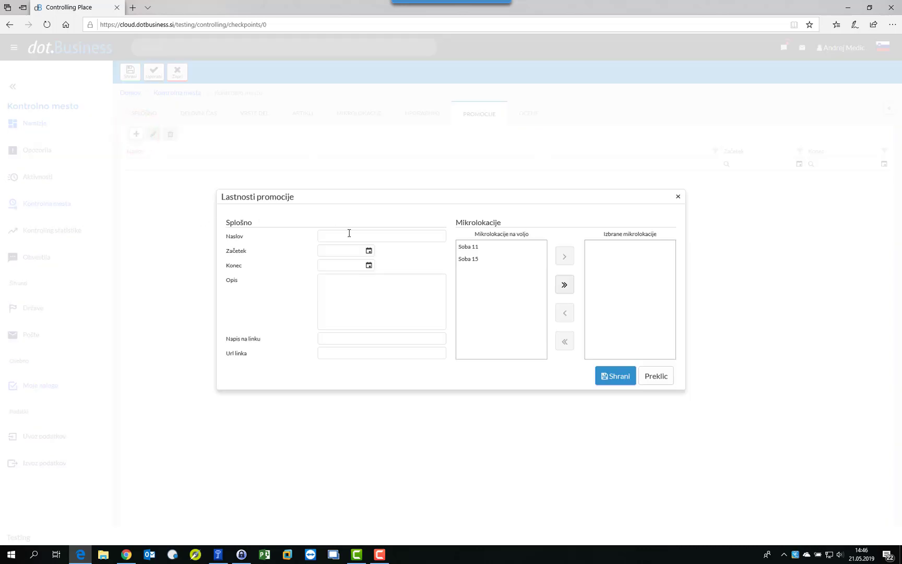
{"action": "left_click", "coordinate": [345, 236]}
{"action": "left_click", "coordinate": [362, 250]}
{"action": "left_click", "coordinate": [369, 251]}
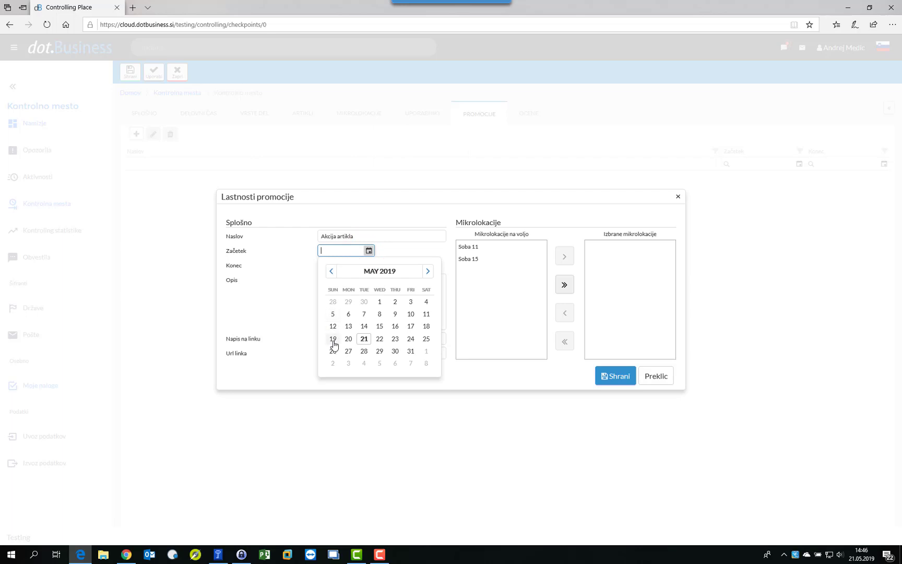
{"action": "left_click", "coordinate": [333, 339]}
{"action": "left_click", "coordinate": [369, 265]}
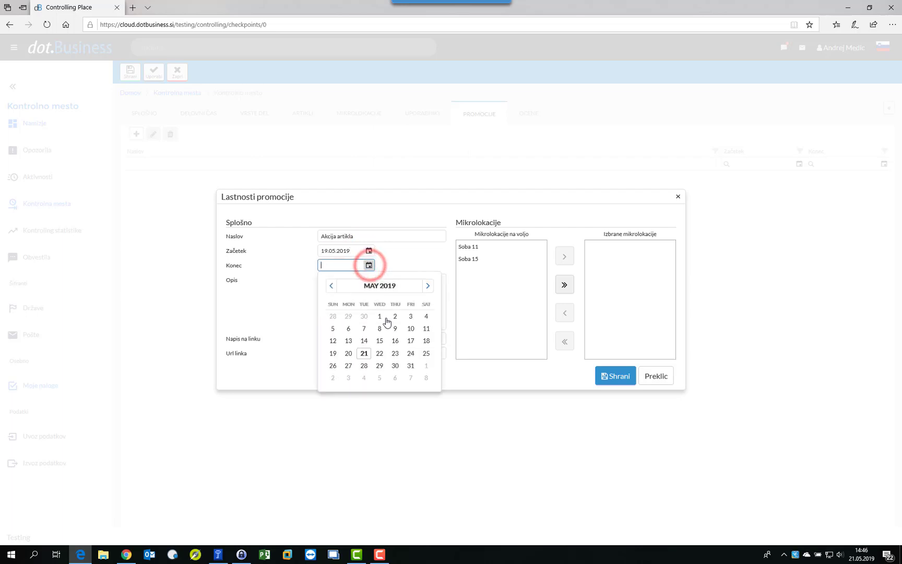
{"action": "left_click", "coordinate": [411, 365]}
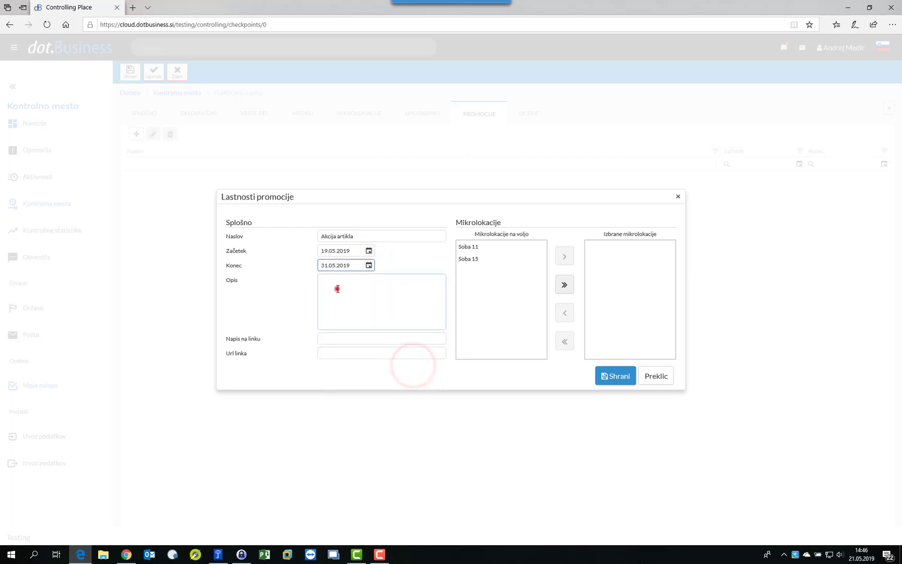
{"action": "left_click", "coordinate": [338, 289]}
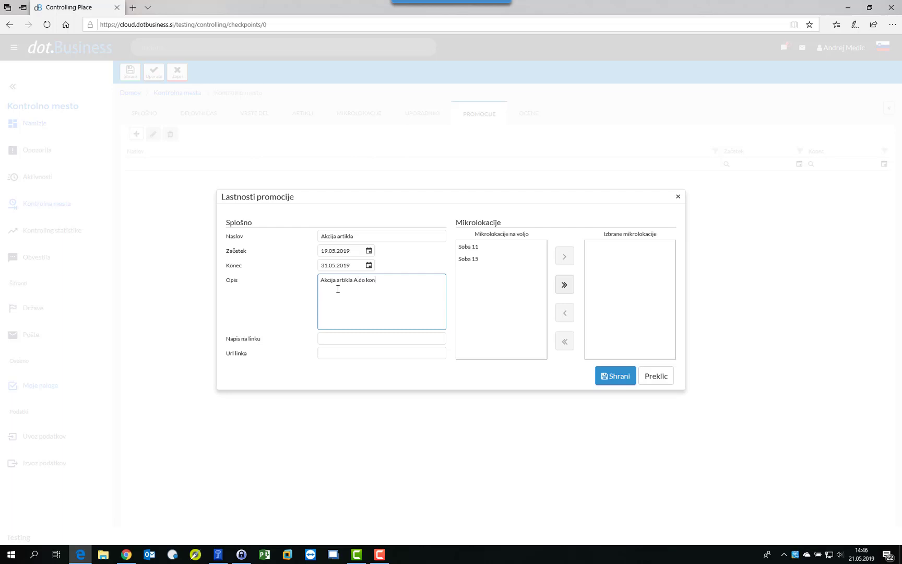
{"action": "type", "text": "Akcija artikla A do konca meseca."}
{"action": "left_click", "coordinate": [327, 341]}
{"action": "type", "text": "Več o tem ..."}
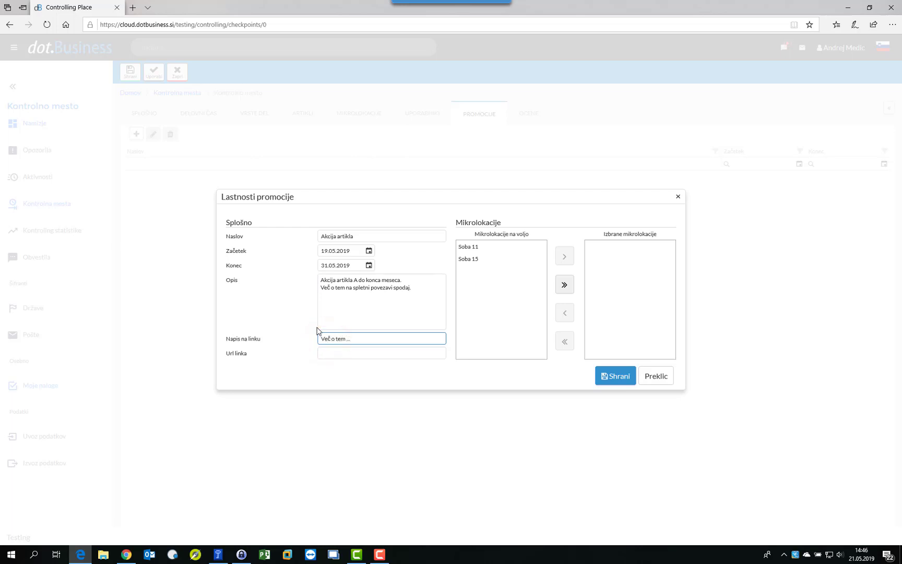
{"action": "left_click", "coordinate": [337, 353]}
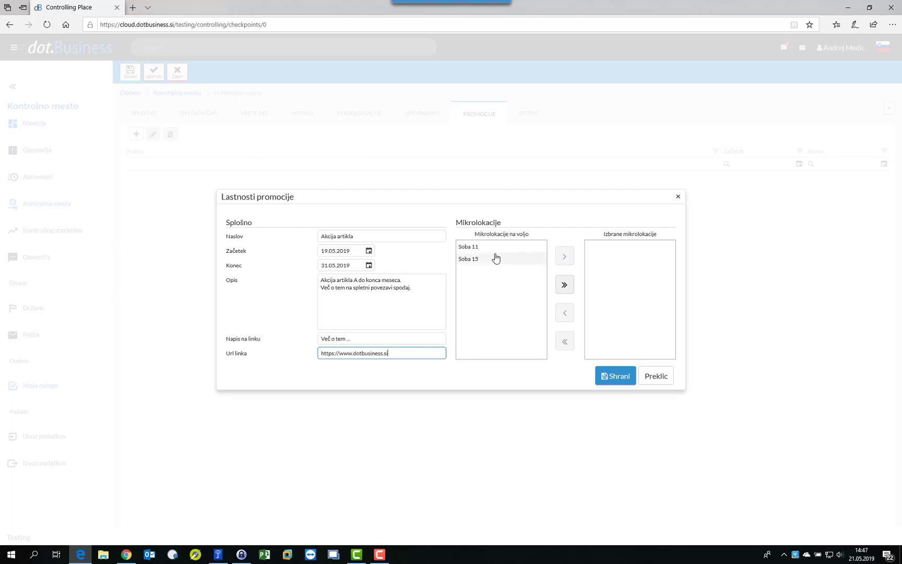
Assign both microlocations, Soba 11 and Soba 15, to the promotion and save it
{"action": "left_click", "coordinate": [479, 247]}
{"action": "left_click", "coordinate": [564, 285]}
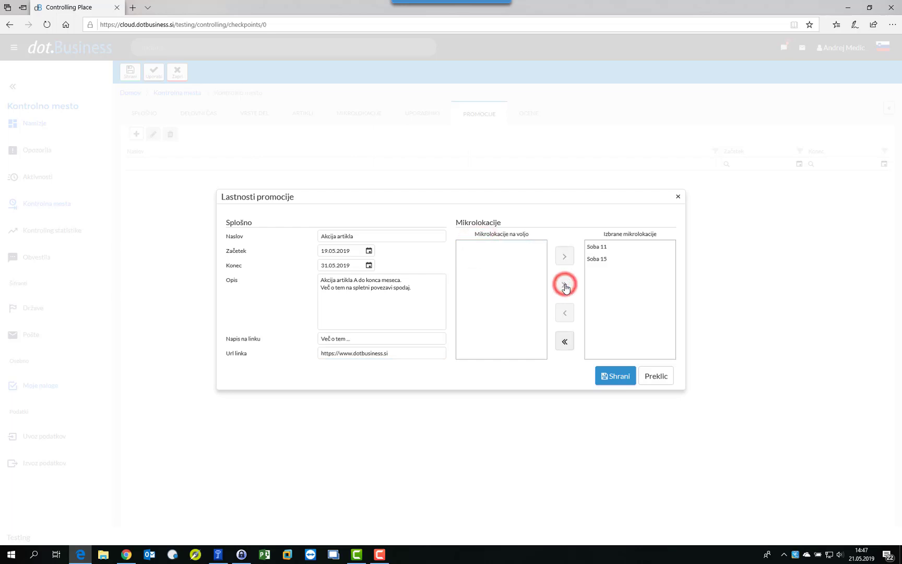
{"action": "left_click", "coordinate": [615, 377]}
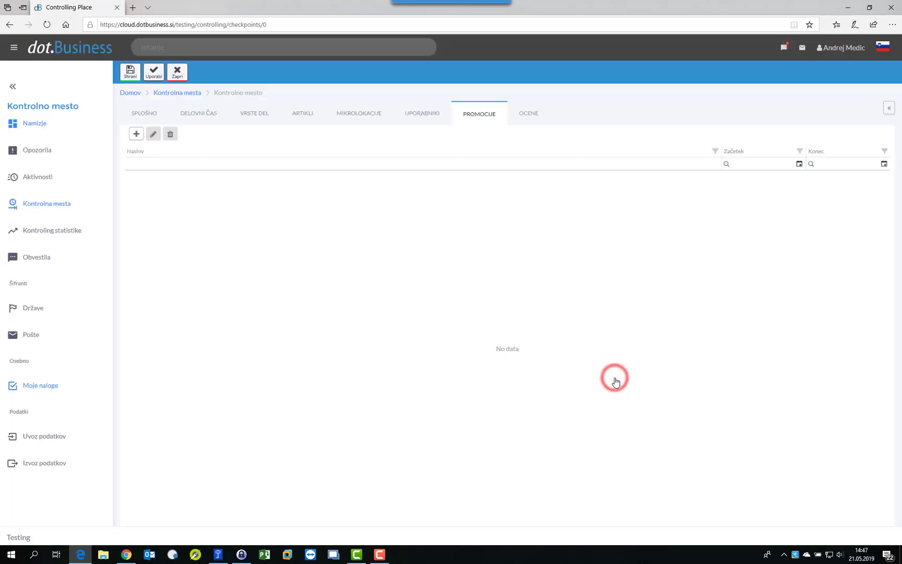
Save the new control place and select Hiša Sreče in the list of control places
{"action": "left_click", "coordinate": [520, 114]}
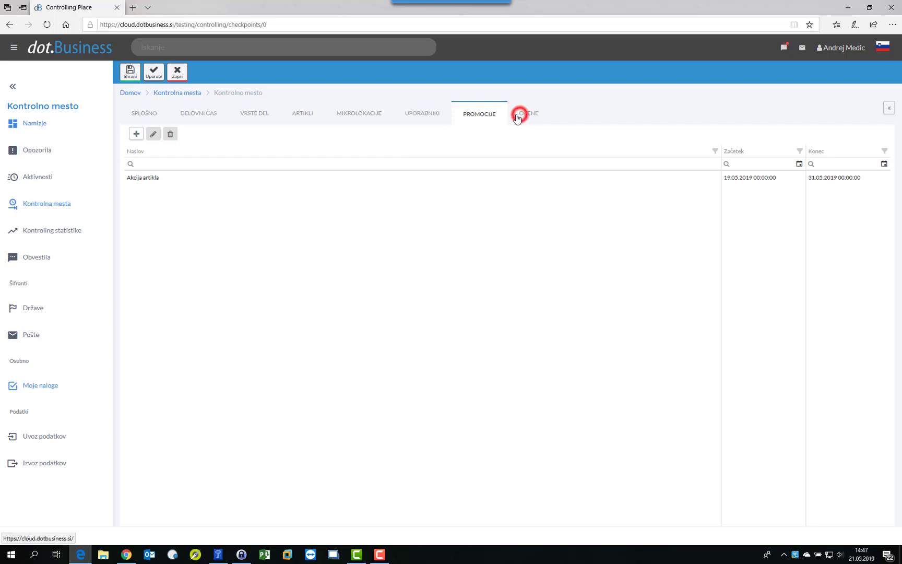
{"action": "left_click", "coordinate": [130, 74]}
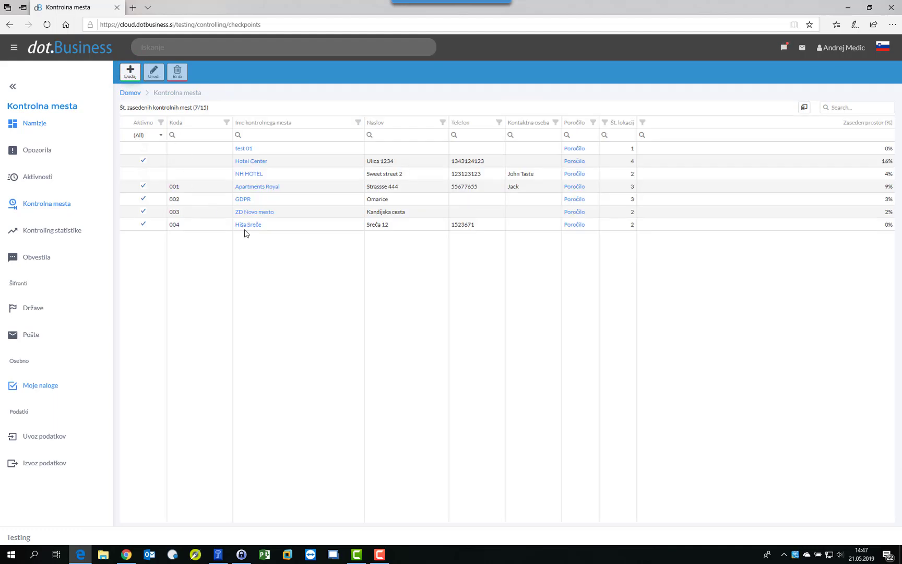
{"action": "left_click", "coordinate": [889, 228]}
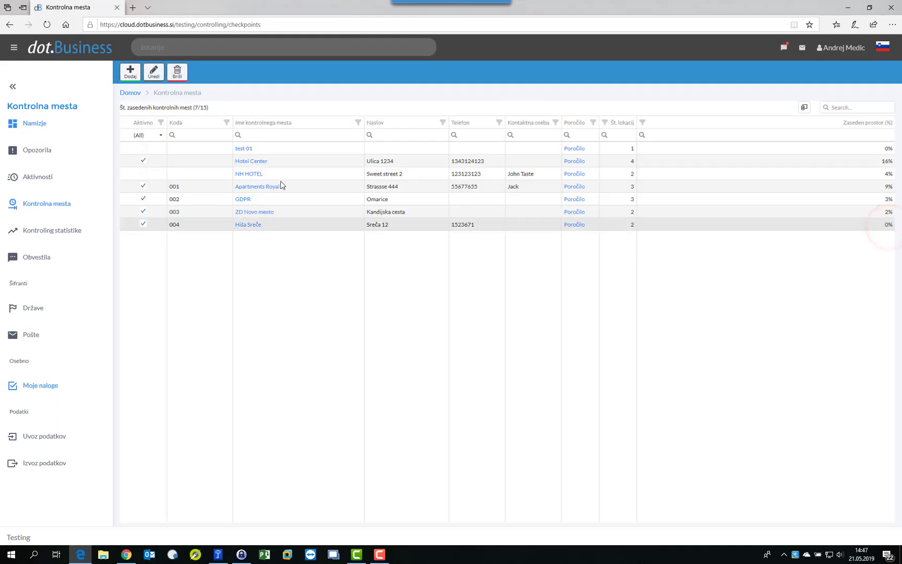